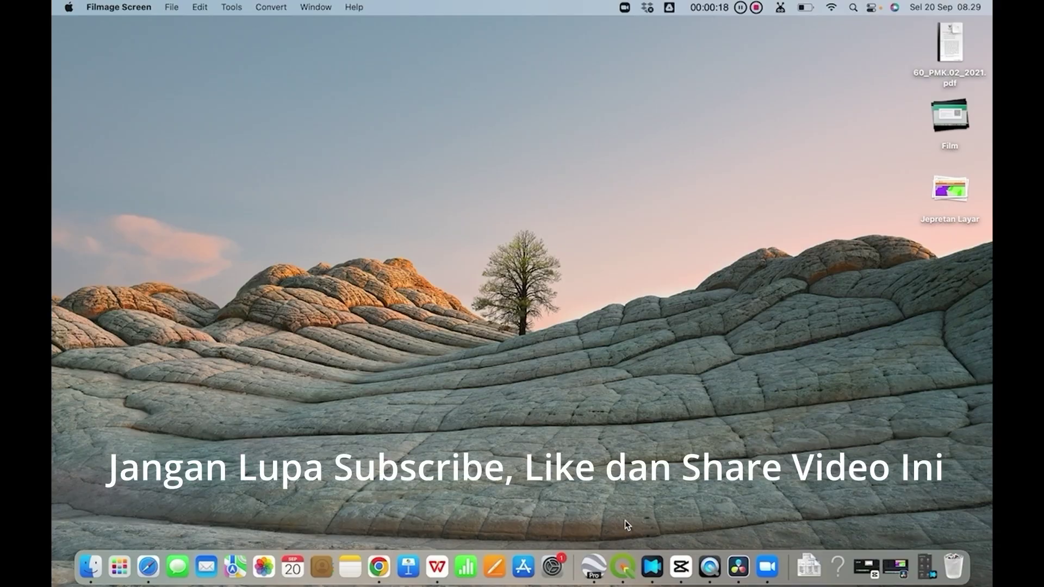
Switch to QGIS and look up the HCMGIS plugin among the installed plugins
left_click(624, 569)
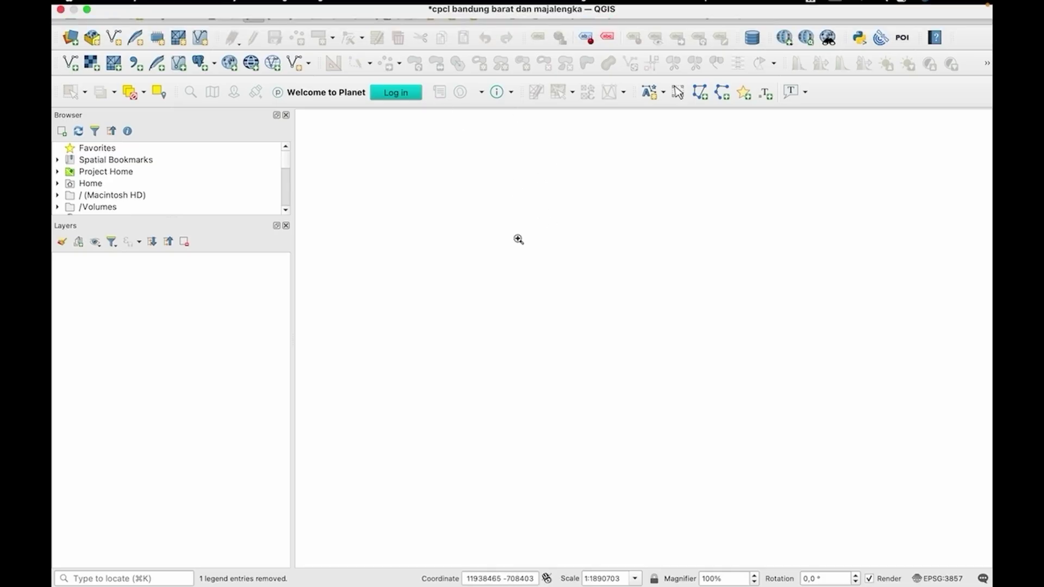
mouse_move(472, 4)
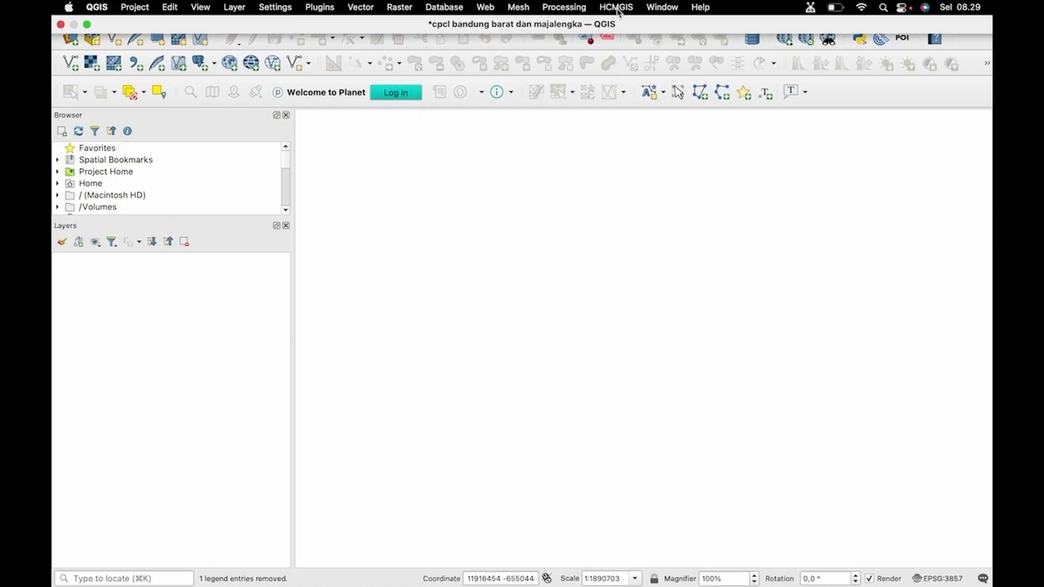
left_click(319, 12)
left_click(340, 28)
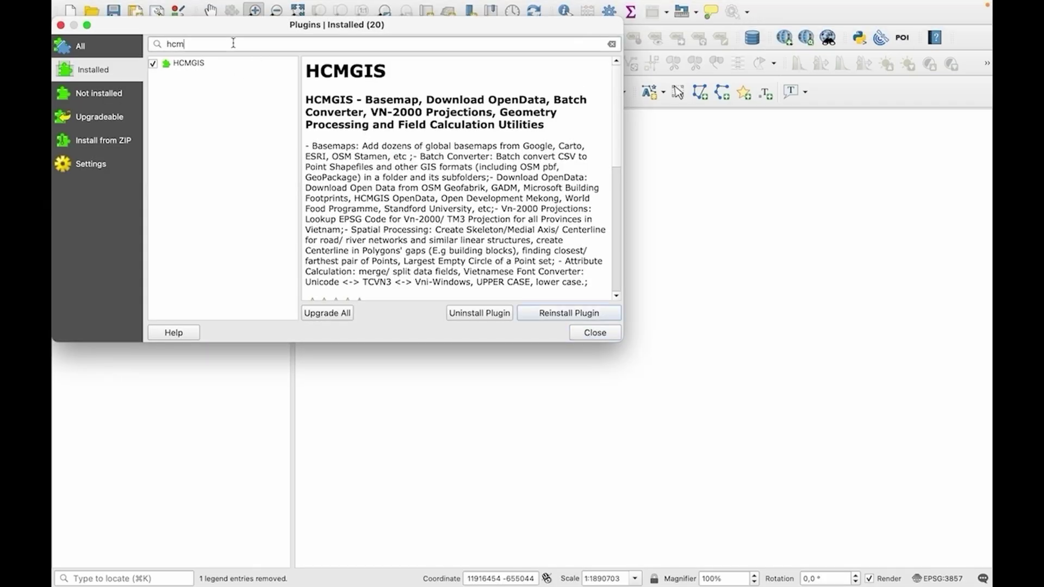
key("BackSpace")
key("BackSpace")
key("BackSpace")
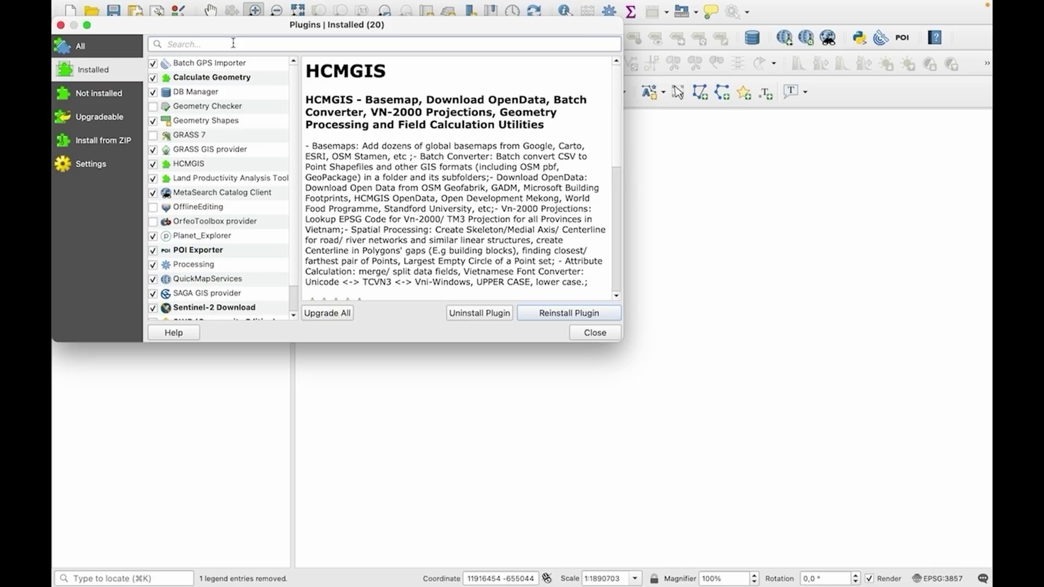
type("hcmgis")
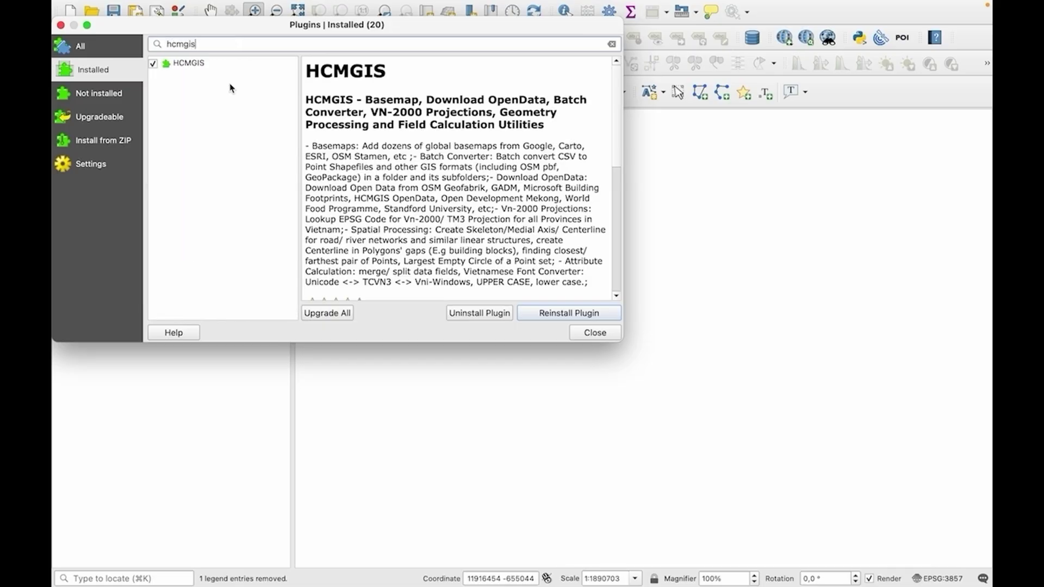
left_click(192, 64)
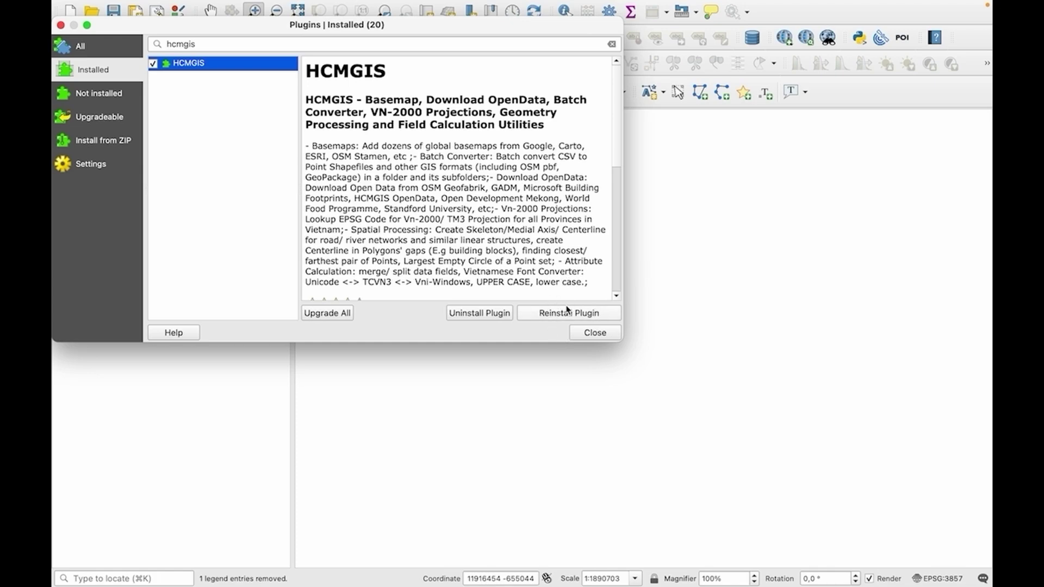
left_click(591, 337)
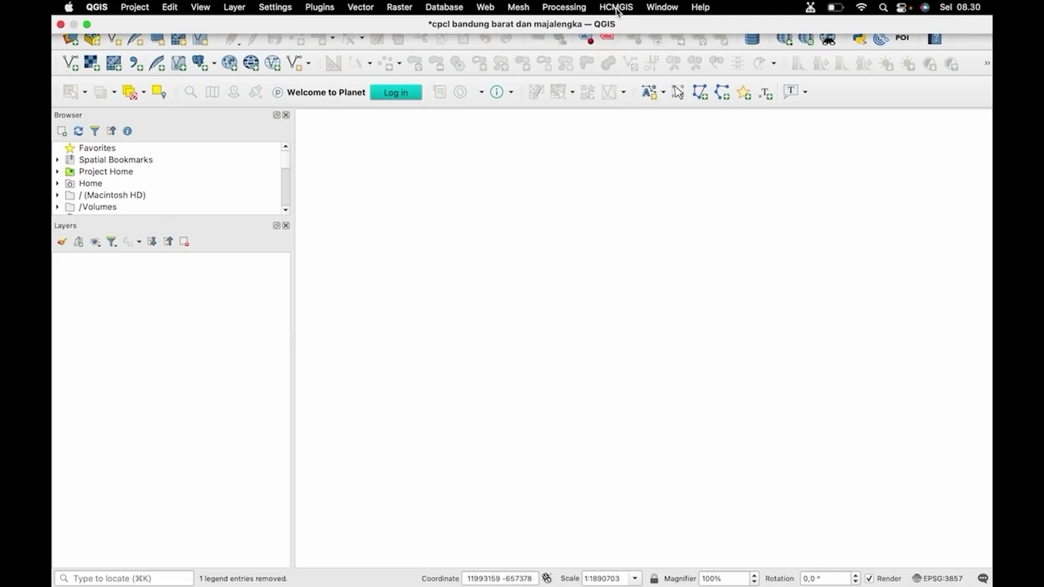
Add the Google Satellite basemap from HCMGIS to the project
left_click(616, 7)
mouse_move(631, 29)
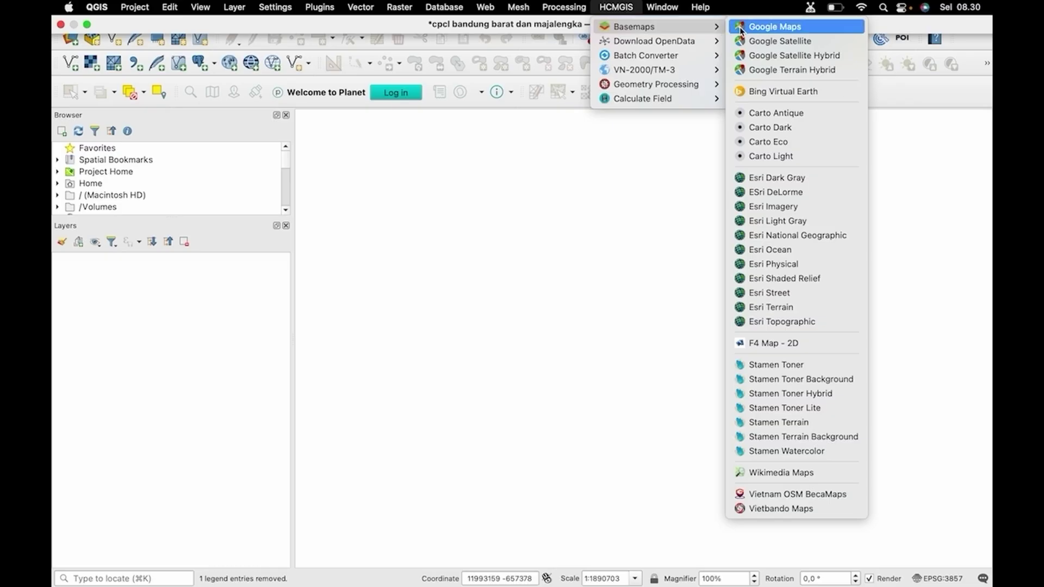
left_click(757, 48)
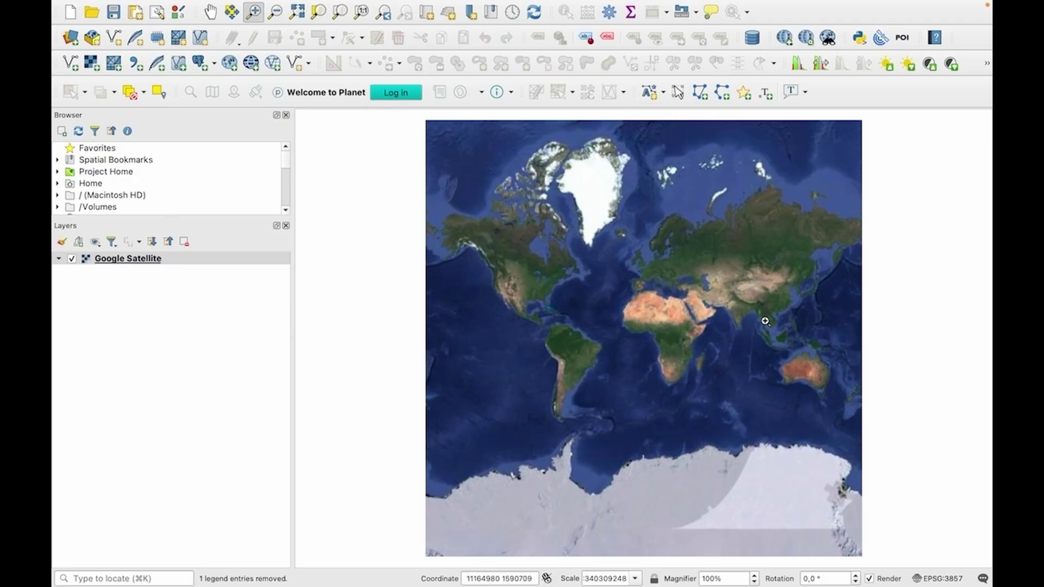
Examine the satellite imagery of Java's north coast down to the farm plots around the highway rest area, at about 1:8300
left_click_drag(765, 321, 814, 356)
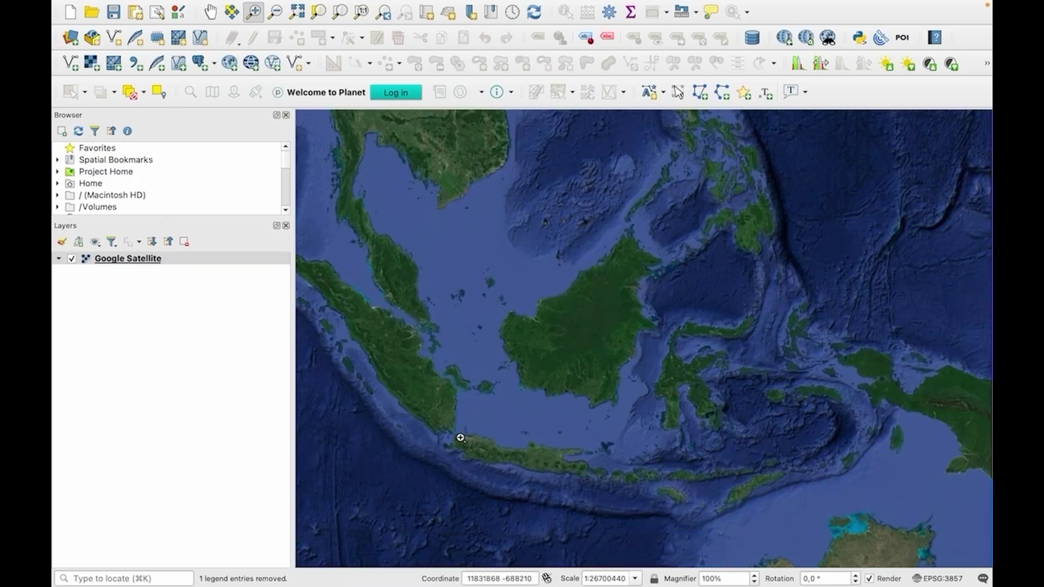
left_click_drag(461, 438, 650, 511)
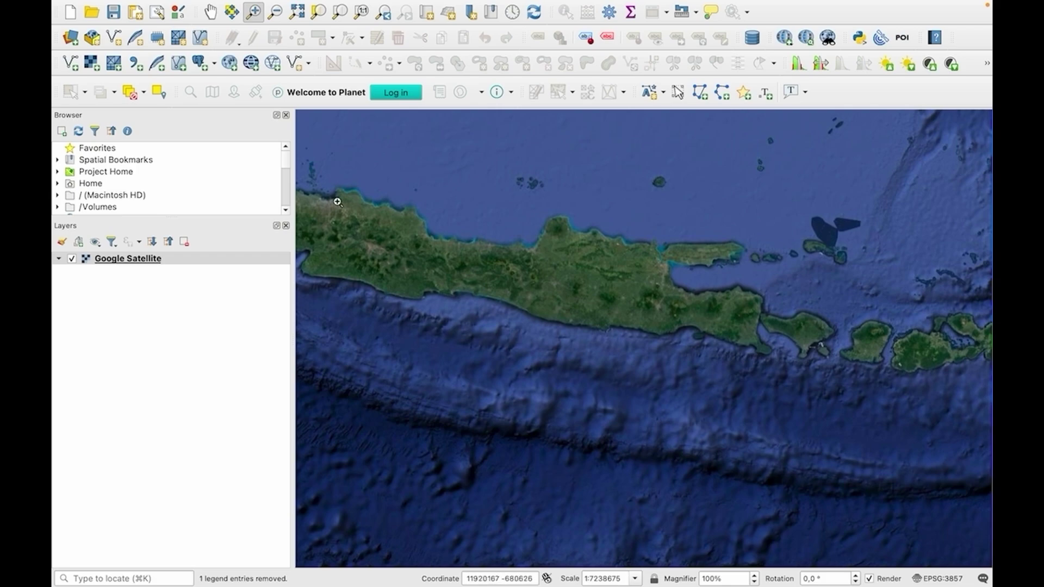
left_click_drag(337, 202, 585, 348)
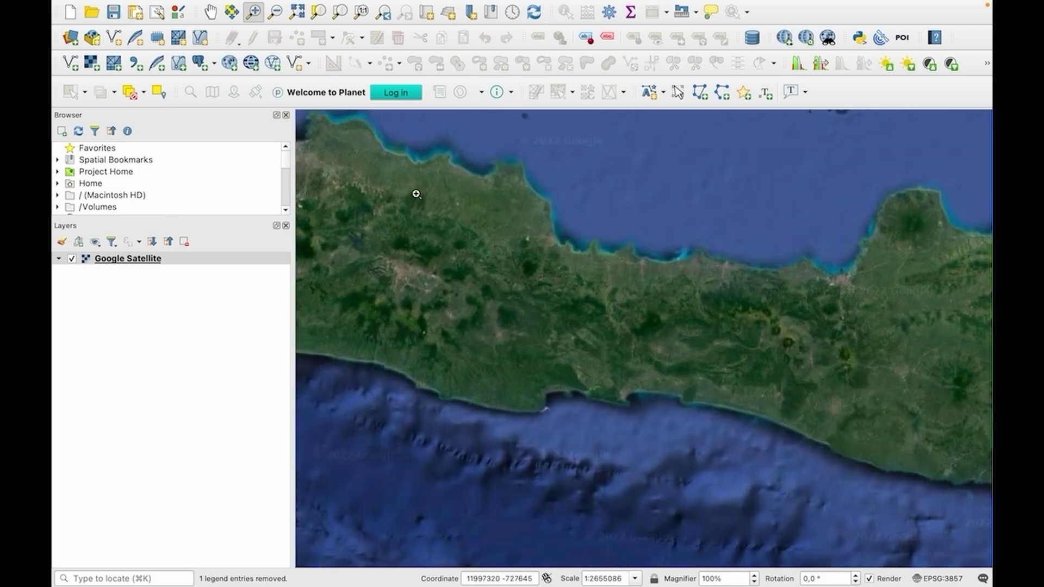
left_click_drag(410, 181, 856, 476)
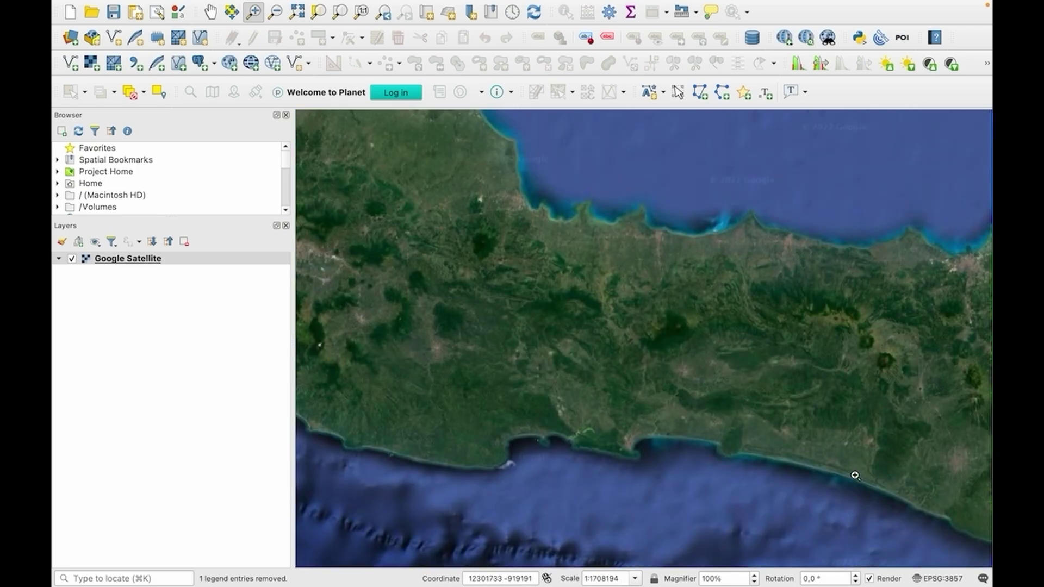
left_click_drag(495, 172, 820, 446)
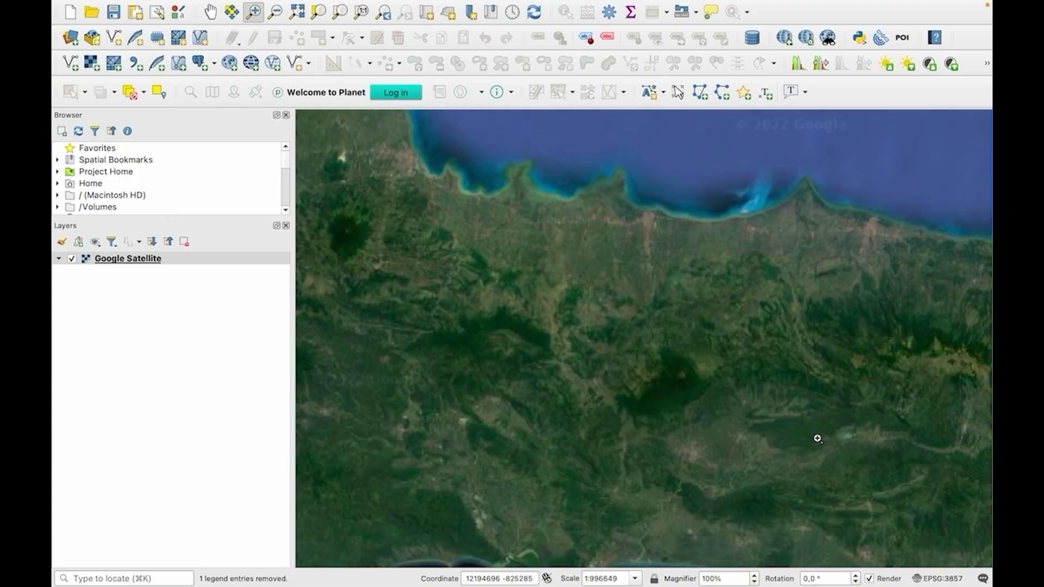
left_click_drag(458, 165, 886, 513)
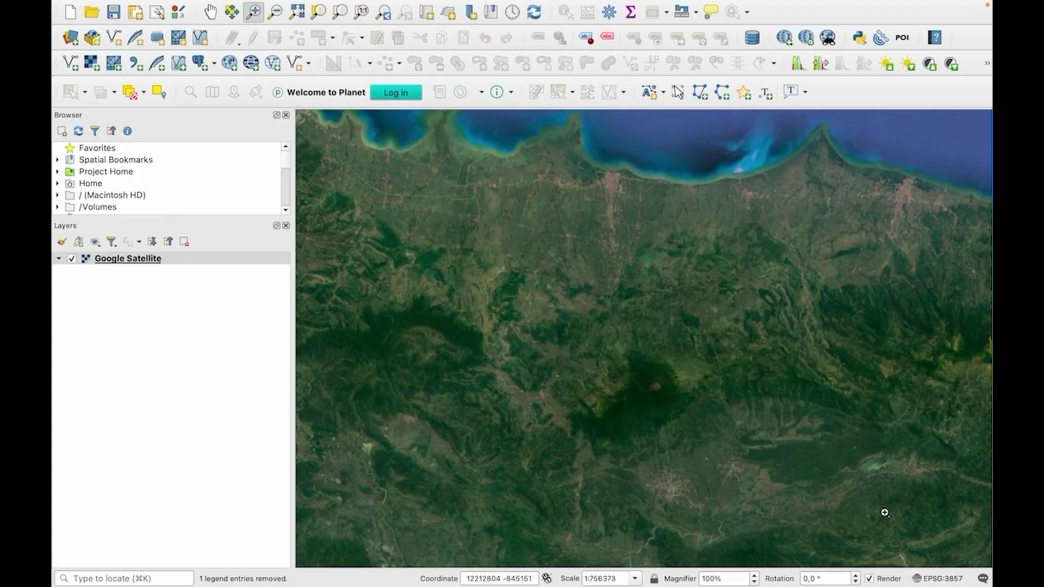
left_click_drag(506, 161, 890, 420)
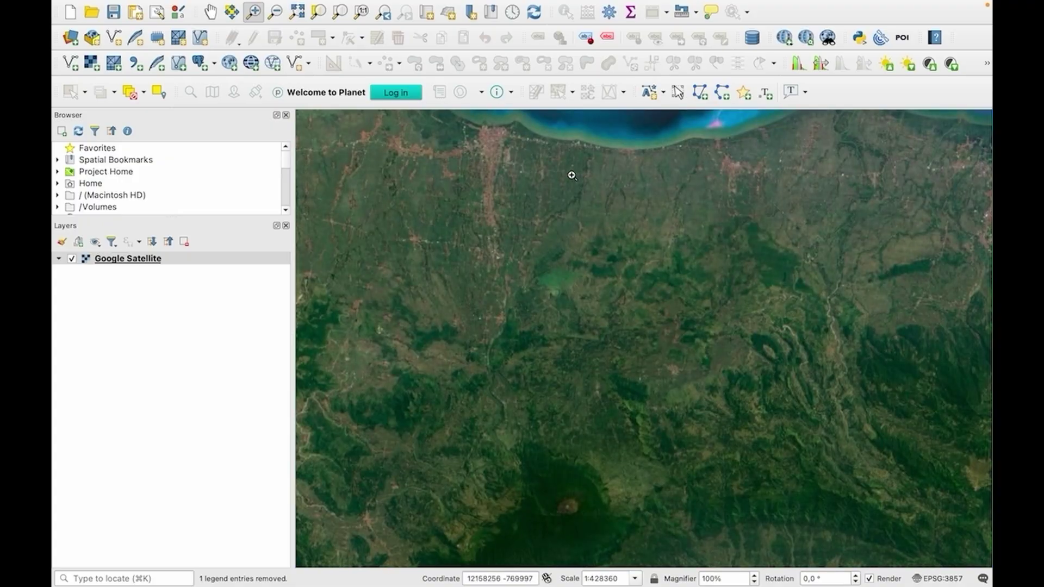
left_click_drag(489, 139, 764, 412)
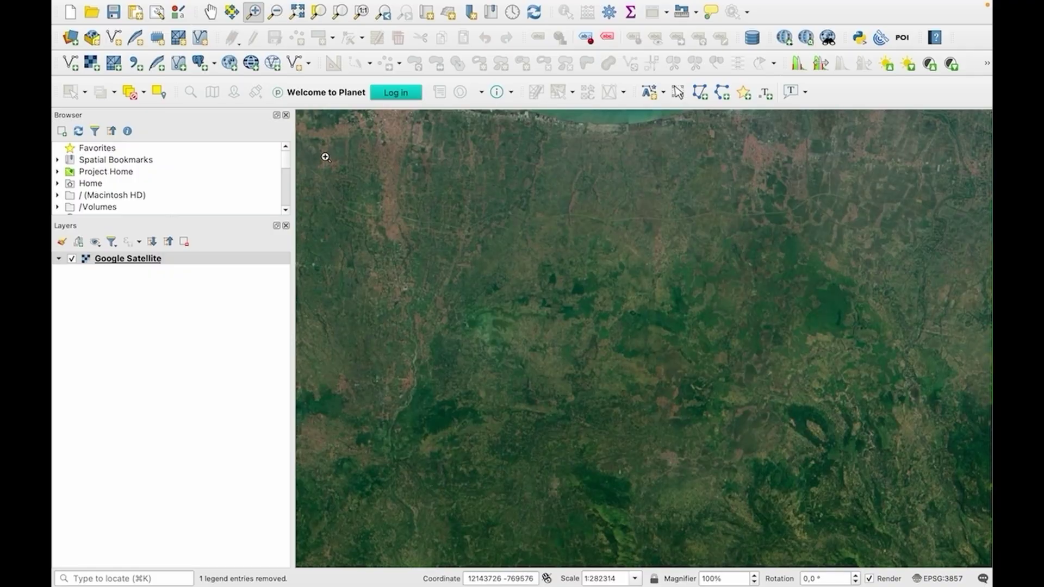
left_click_drag(342, 147, 764, 439)
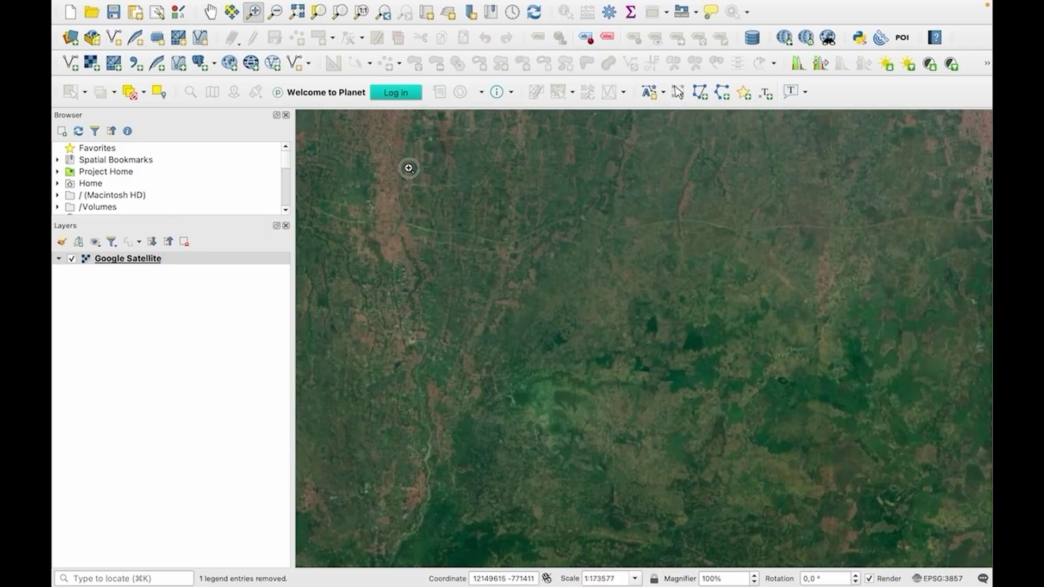
left_click_drag(409, 168, 614, 340)
left_click_drag(385, 156, 715, 387)
left_click_drag(427, 196, 773, 486)
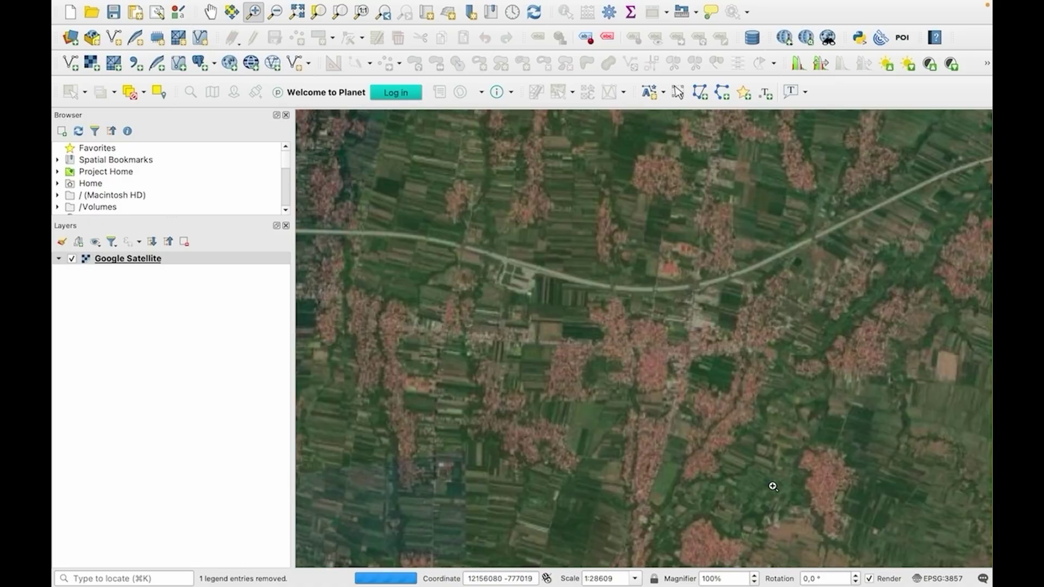
left_click_drag(484, 166, 787, 425)
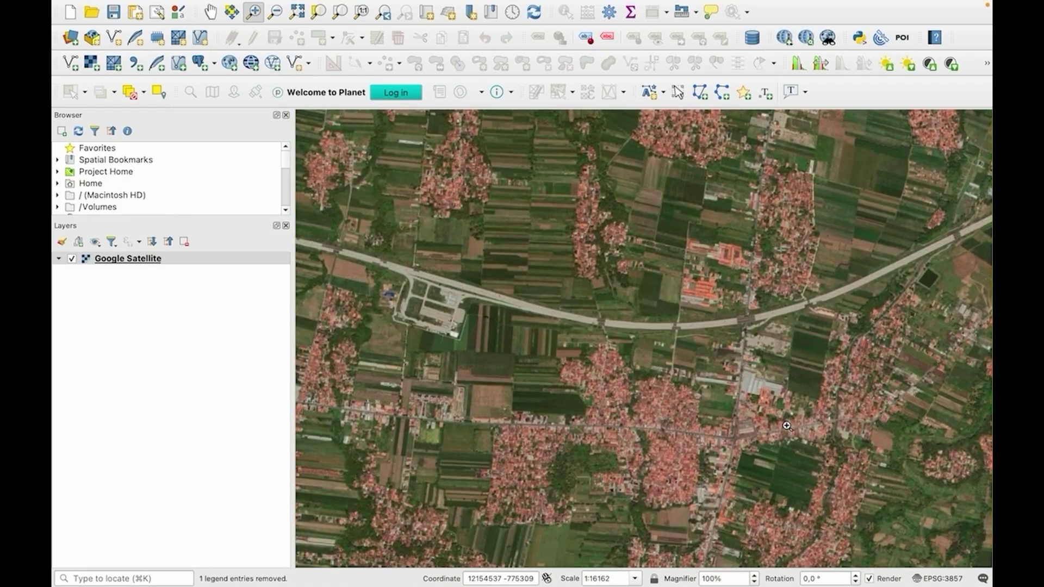
left_click_drag(405, 186, 688, 421)
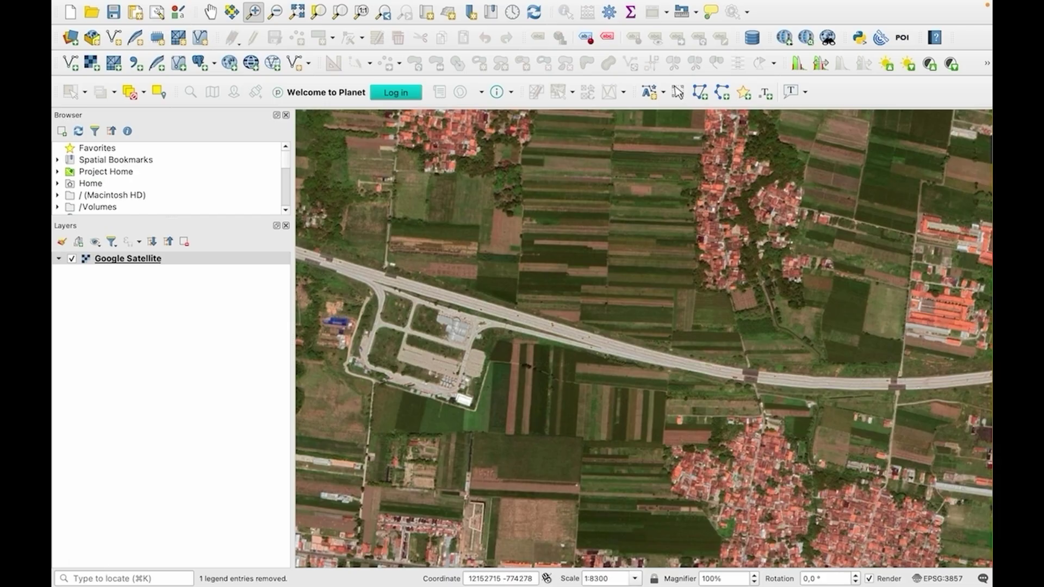
Switch to Finder and look through the folders in the home folder
left_click(89, 568)
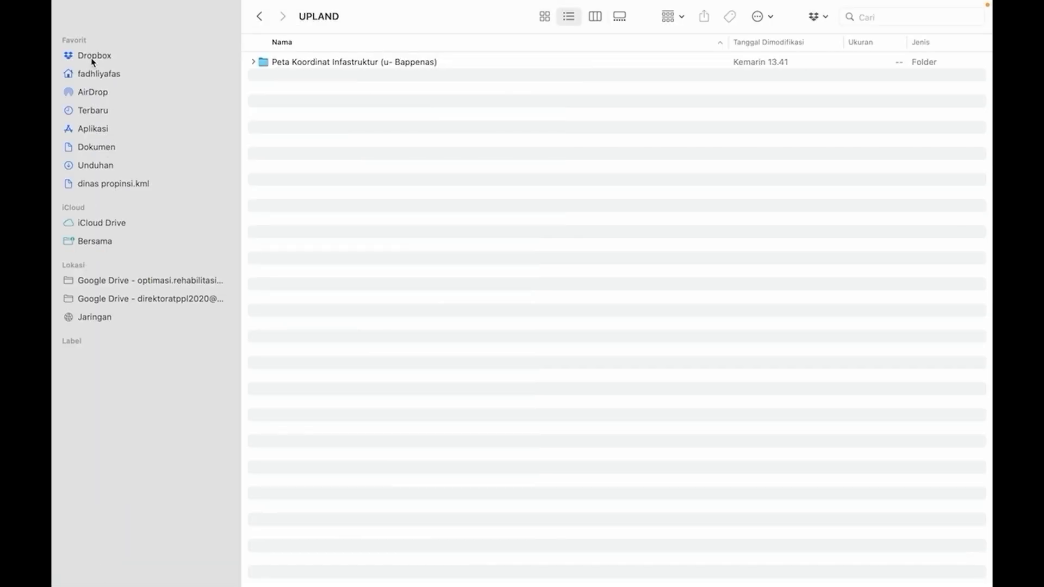
left_click(92, 74)
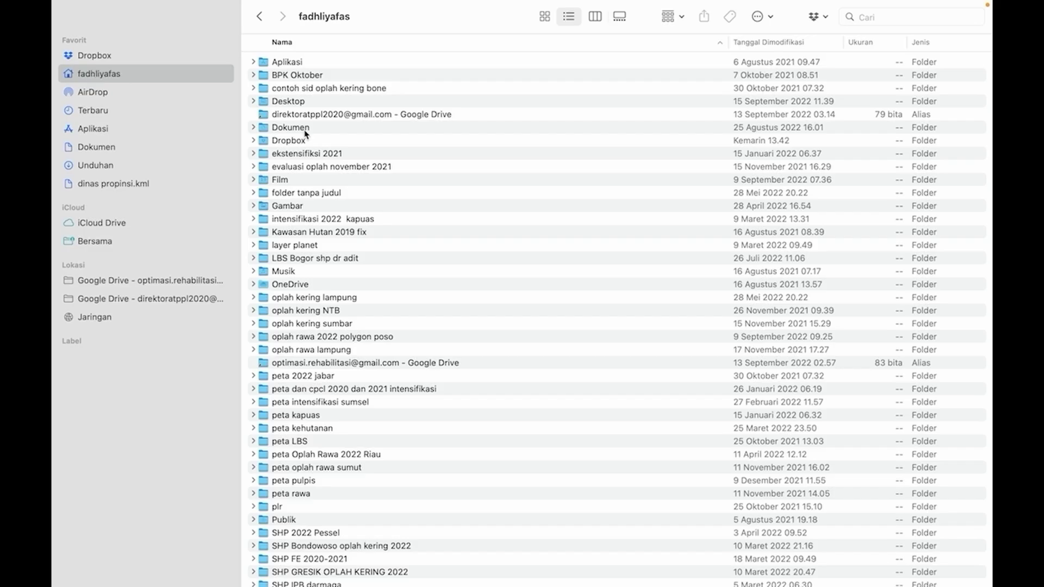
scroll(346, 284, "down", 3)
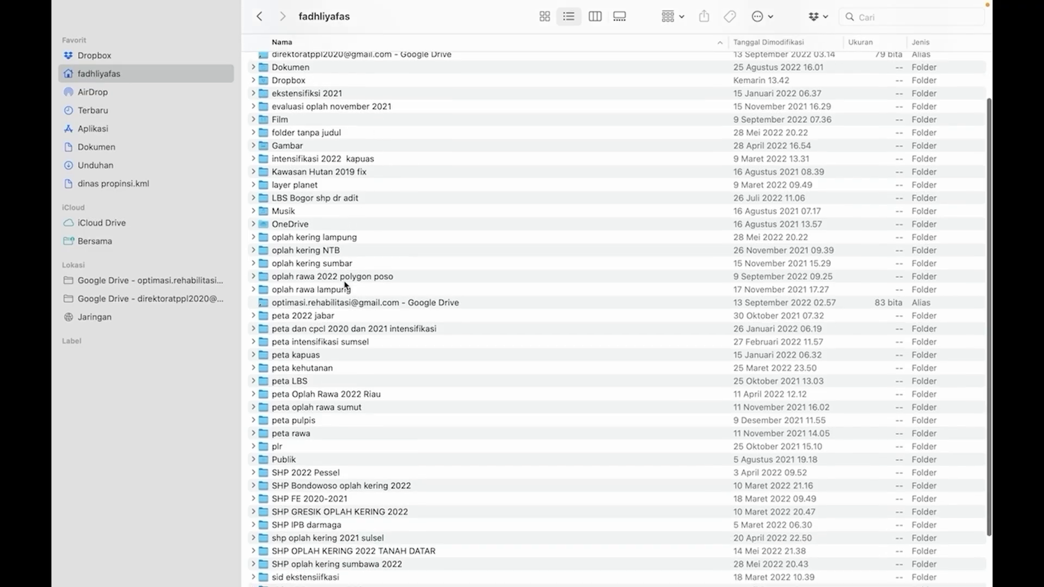
scroll(344, 284, "down", 3)
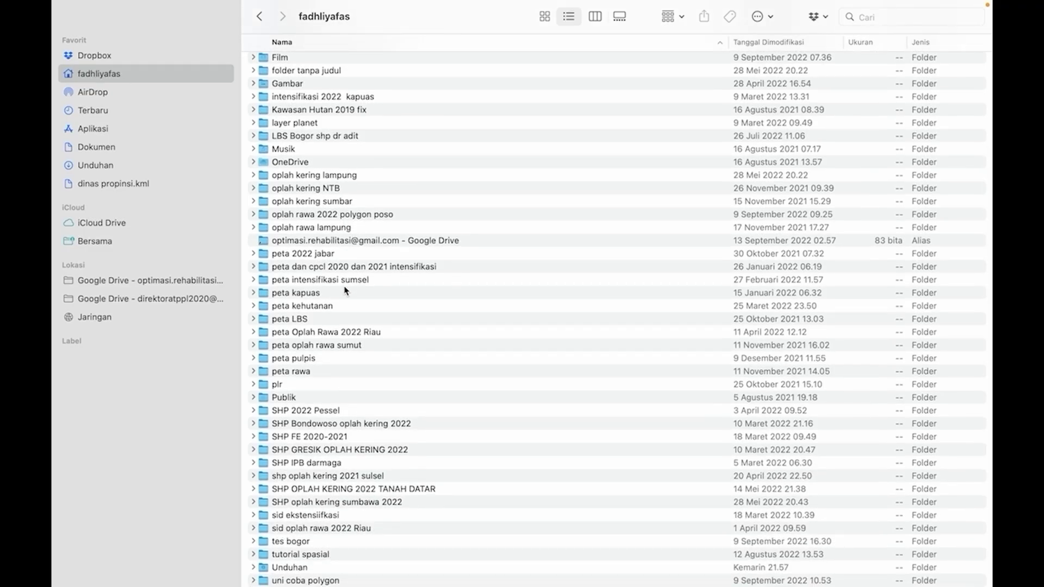
scroll(345, 291, "up", 6)
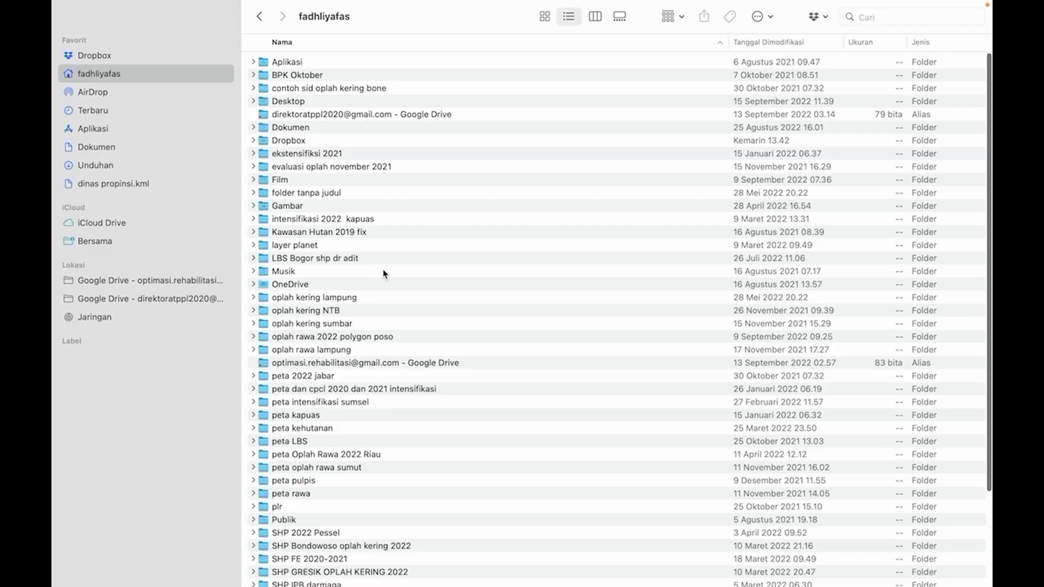
scroll(385, 274, "down", 3)
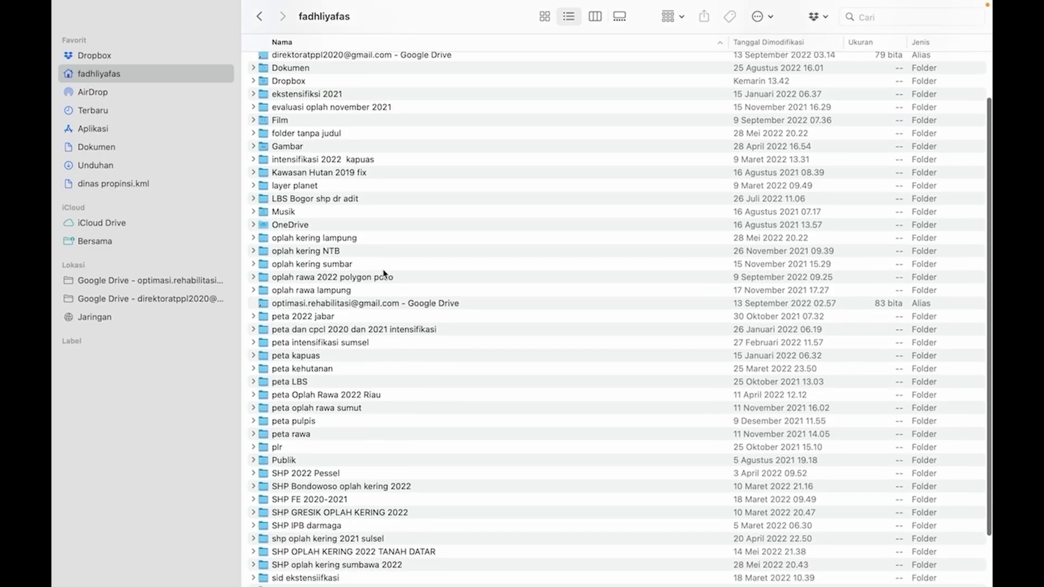
scroll(385, 274, "down", 3)
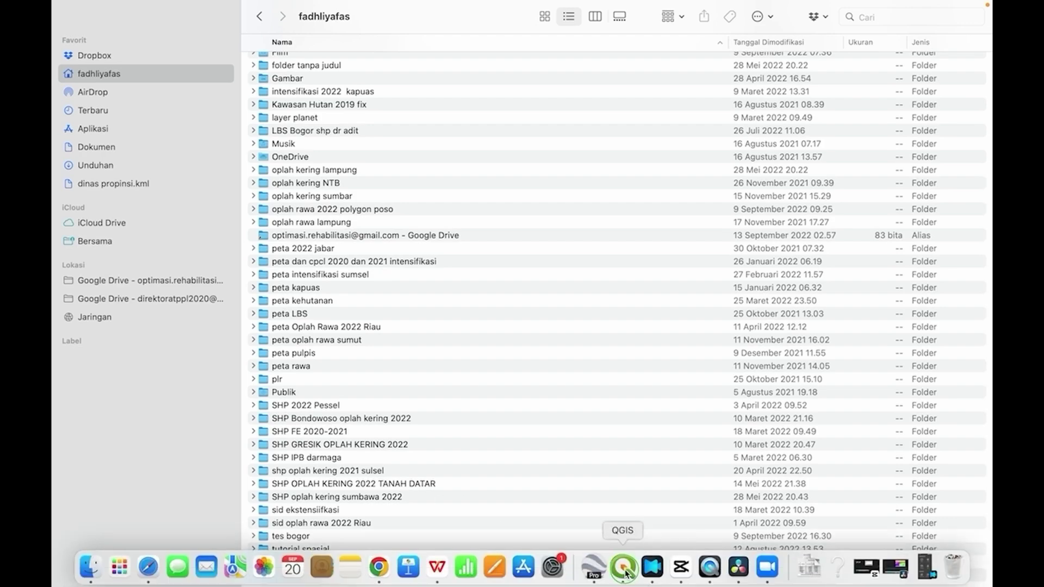
Switch back to QGIS and start creating a new shapefile layer
right_click(624, 569)
left_click(624, 567)
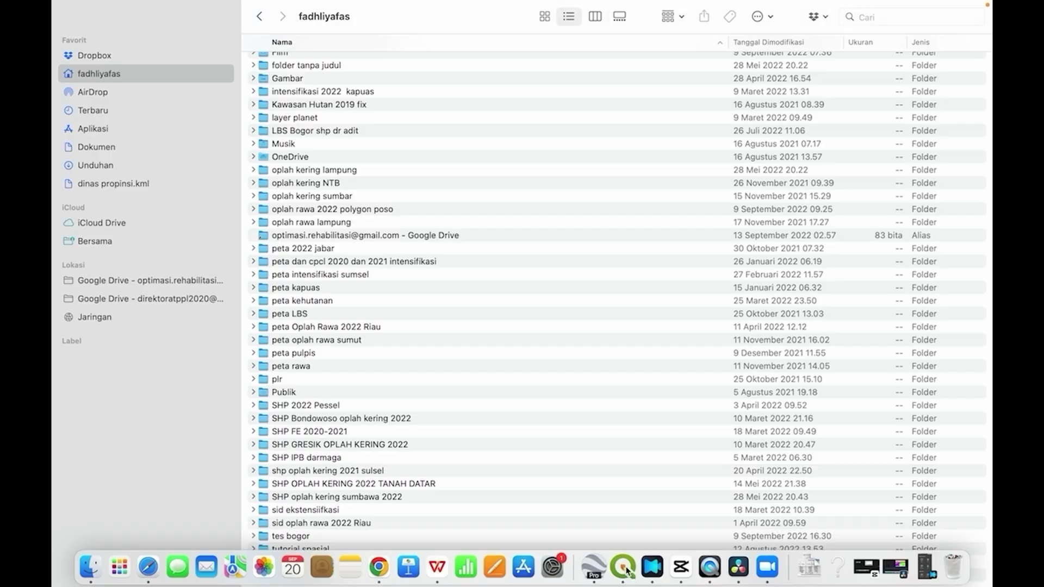
left_click(624, 567)
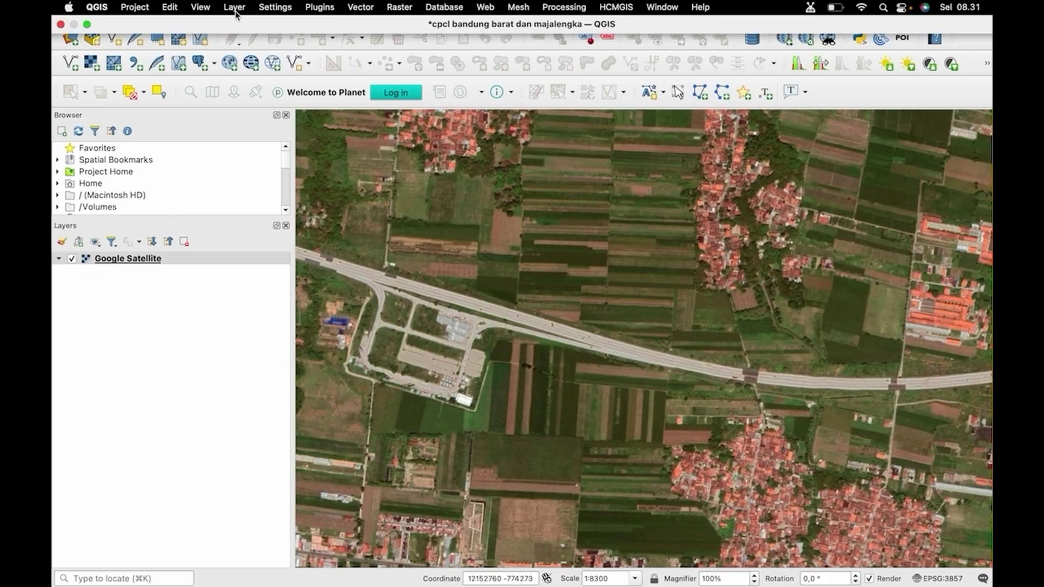
left_click(236, 12)
mouse_move(258, 47)
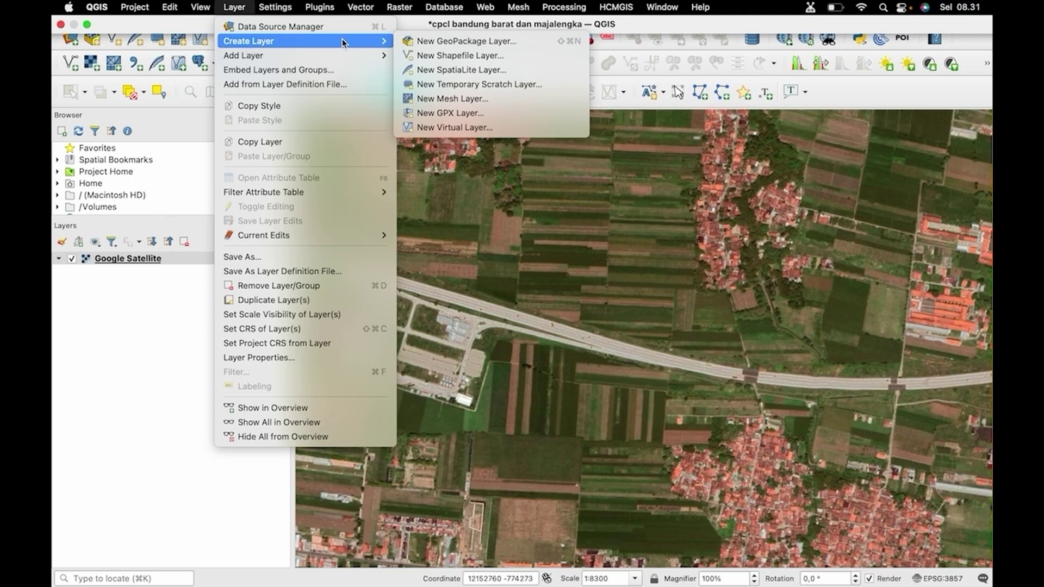
left_click(474, 59)
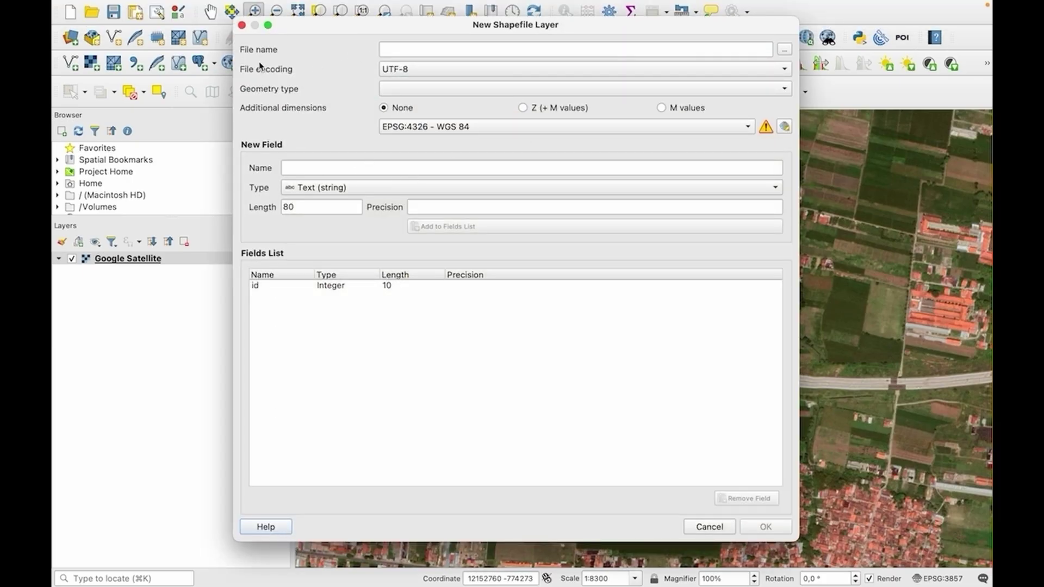
Set the new shapefile to be saved as "tes pembuatan polygon" in the tes bogor folder of the home directory
left_click(785, 52)
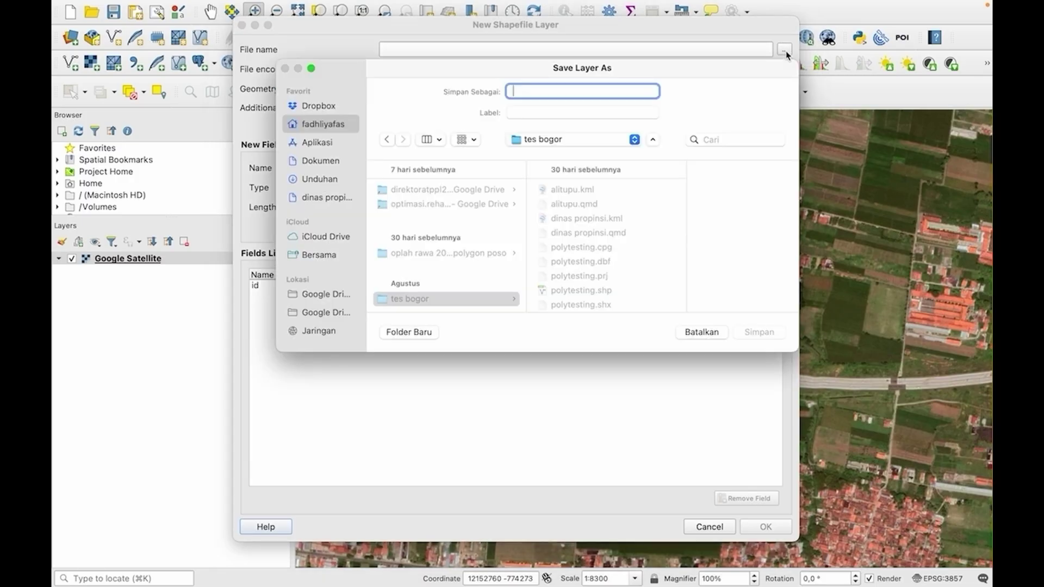
left_click(326, 126)
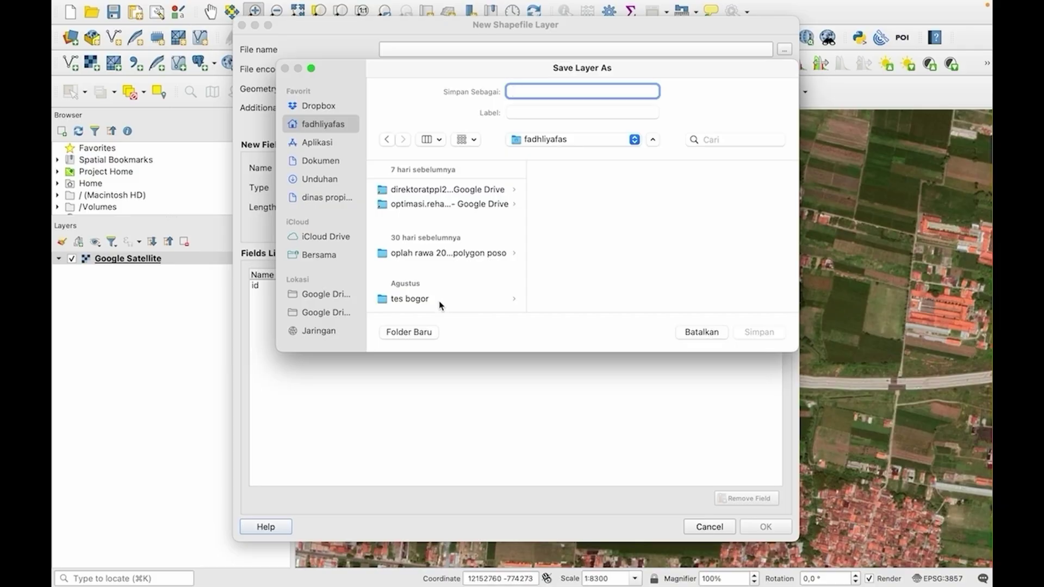
left_click(416, 305)
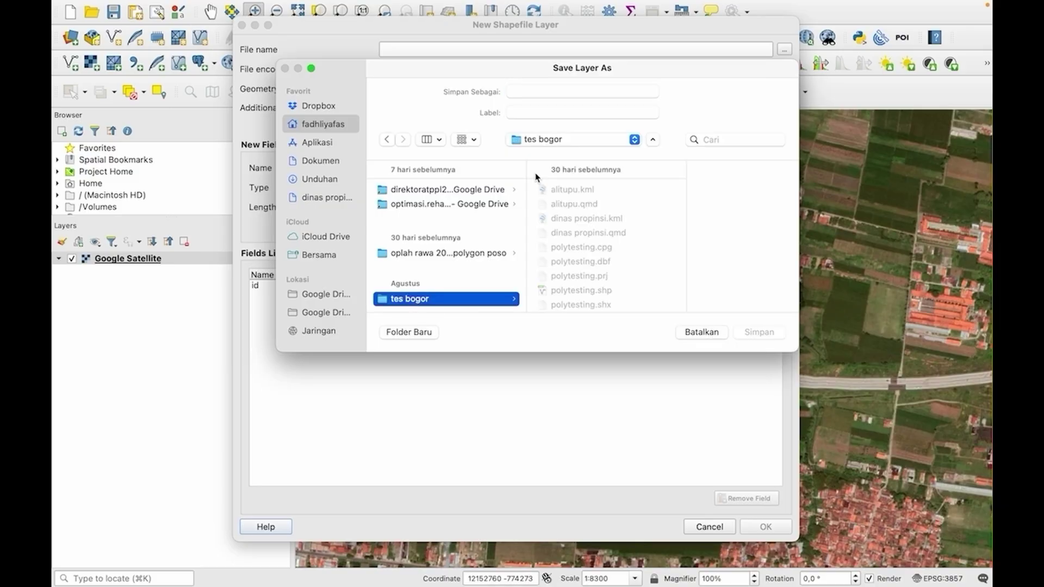
left_click(541, 91)
left_click(525, 93)
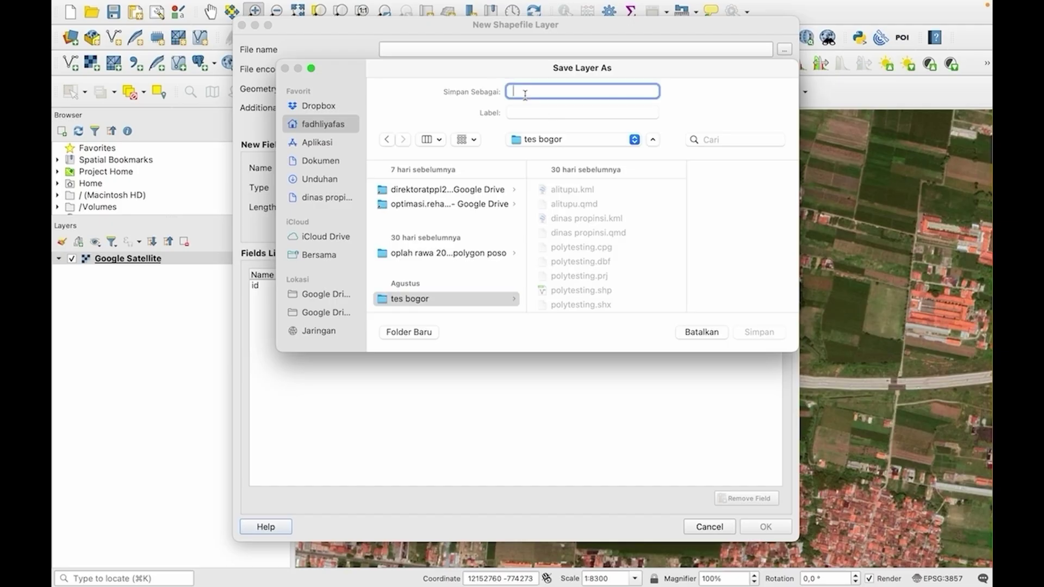
type("te")
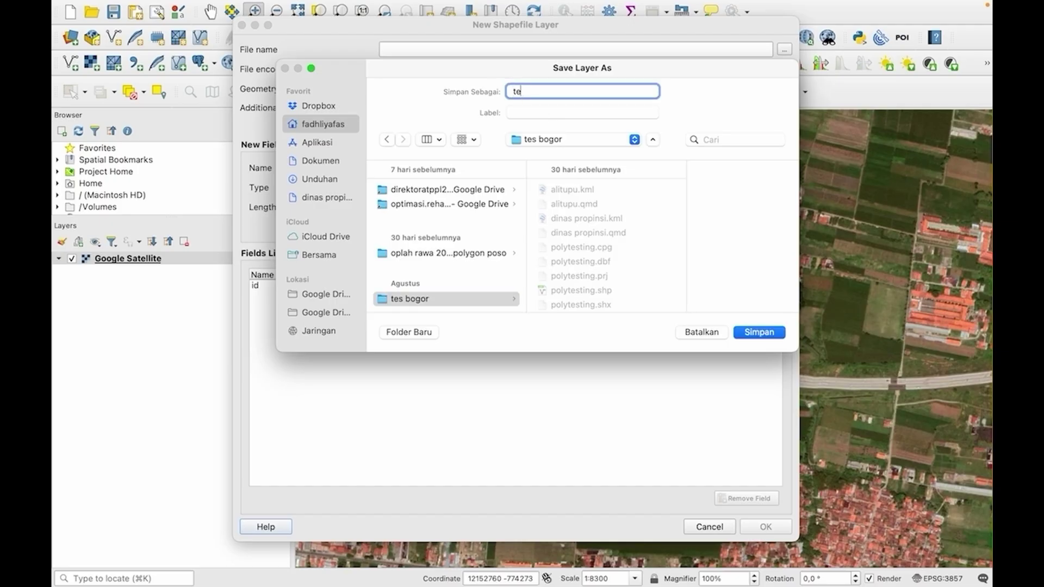
type("s pembuatan polygon")
left_click(765, 335)
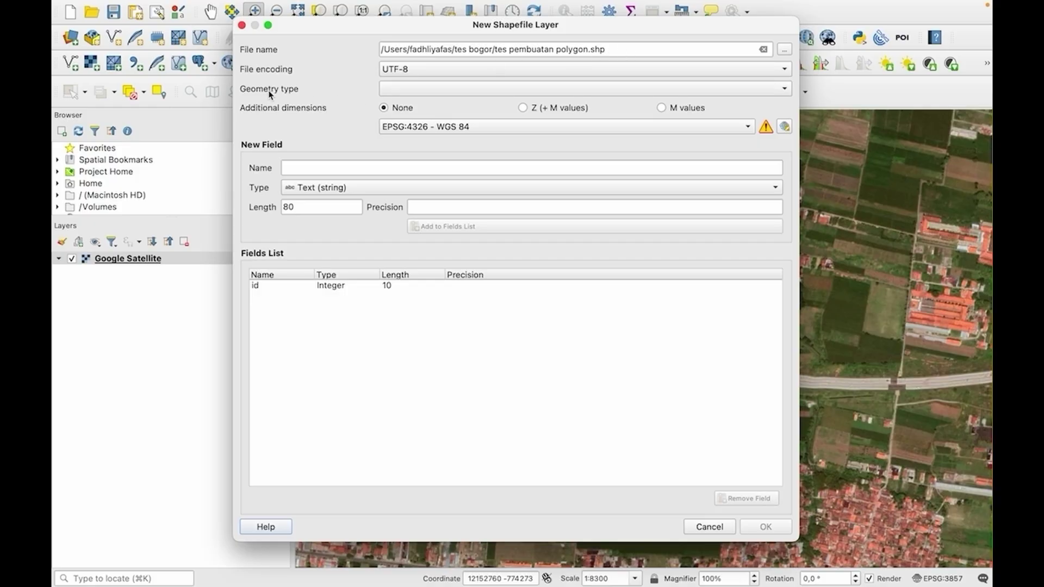
Set the geometry type to Polygon and create the shapefile layer with EPSG:4326 - WGS 84
left_click(414, 90)
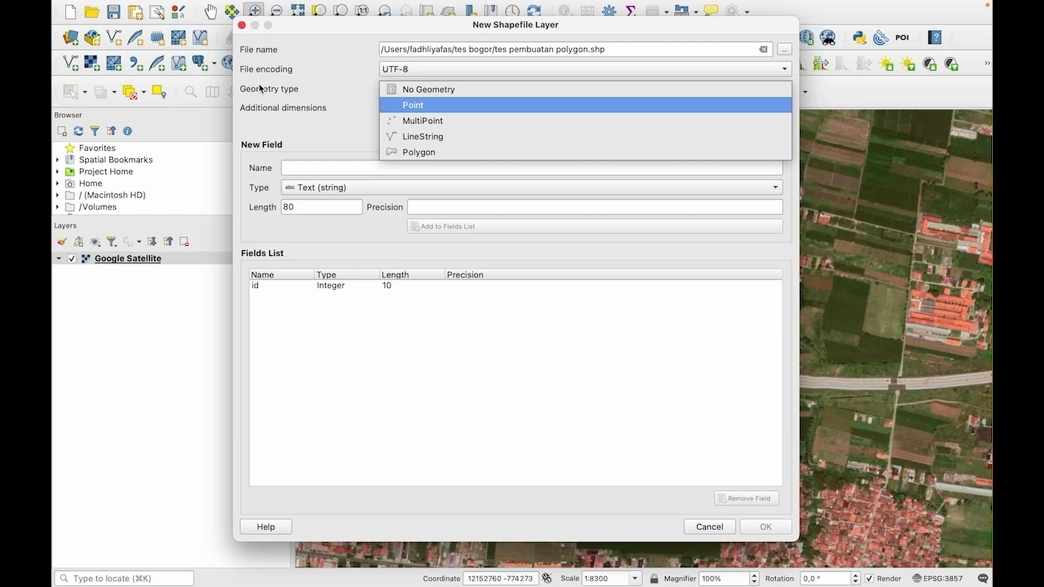
left_click(418, 91)
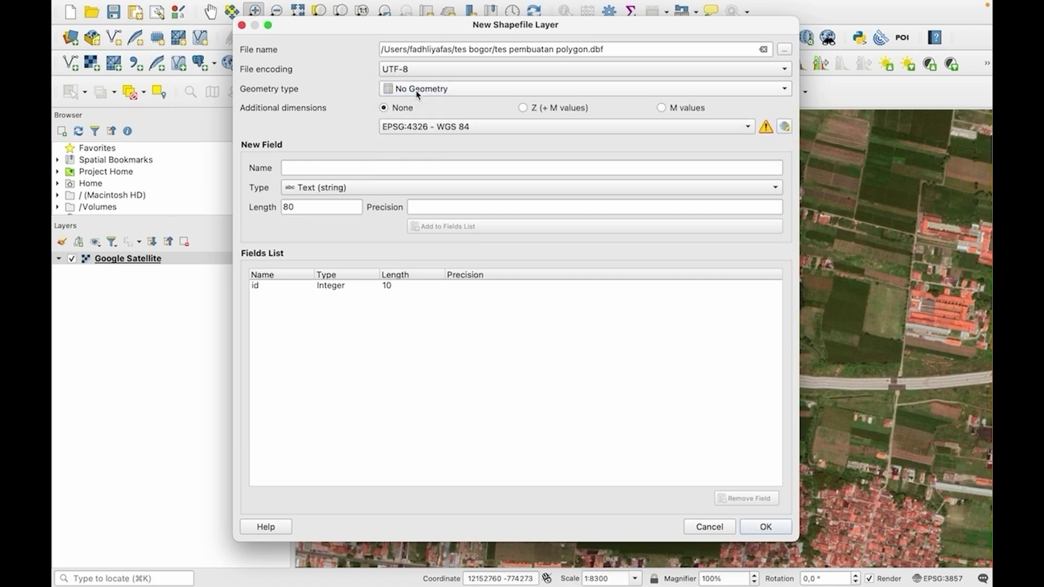
left_click(462, 90)
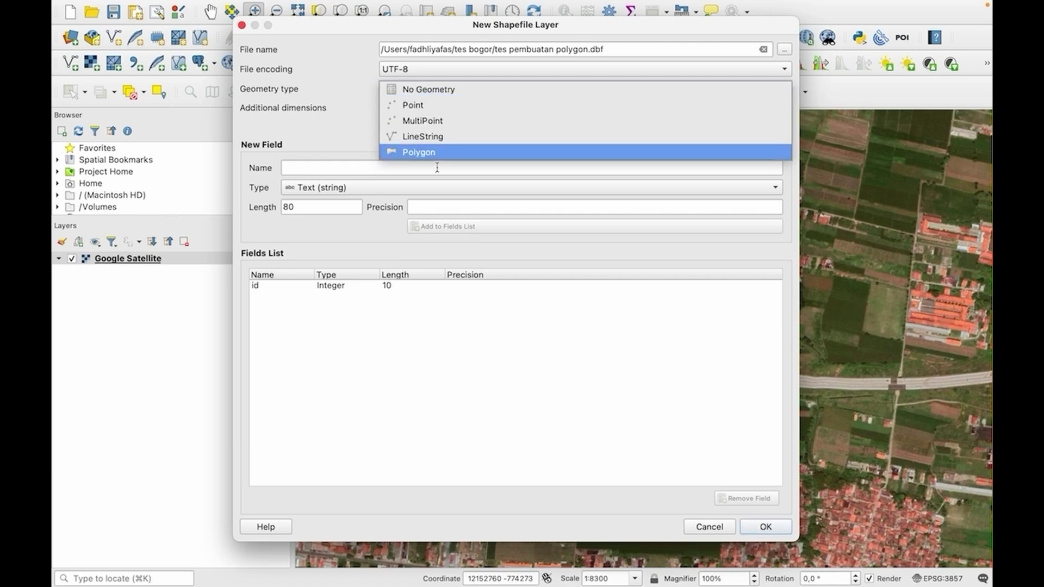
left_click(413, 153)
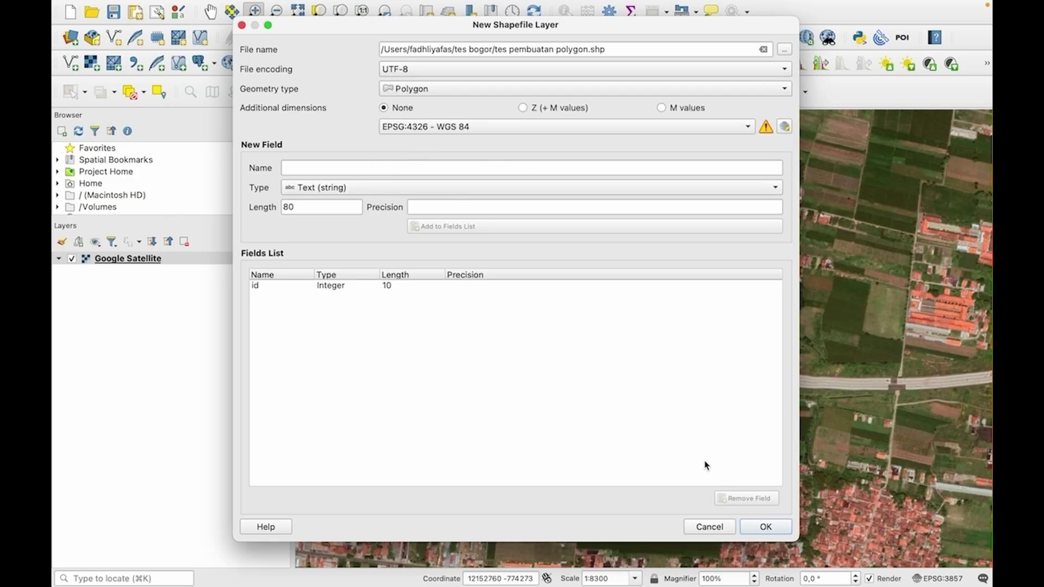
left_click(766, 528)
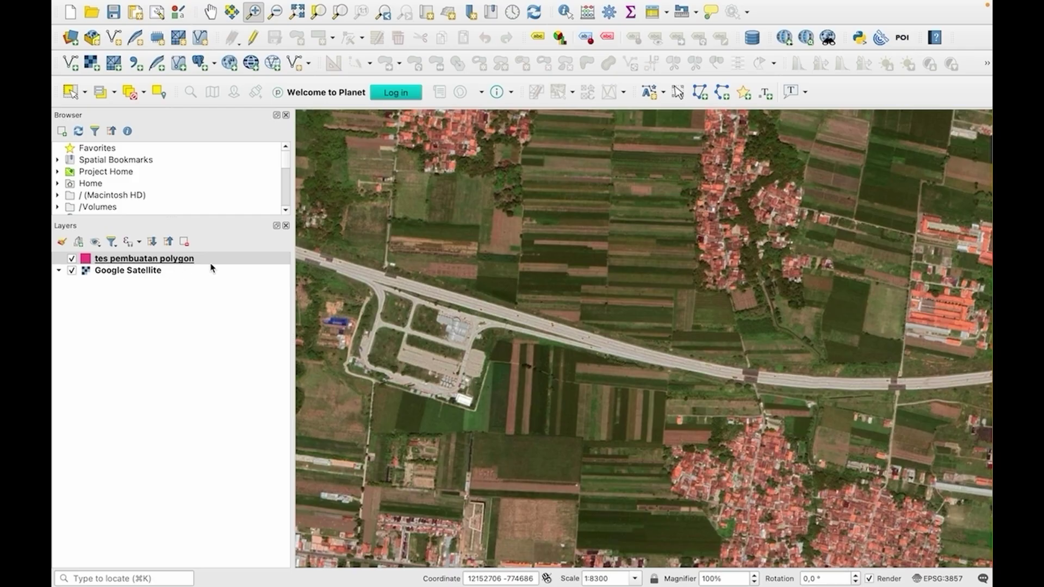
Turn on editing for the tes pembuatan polygon layer
left_click(168, 260)
left_click(158, 261)
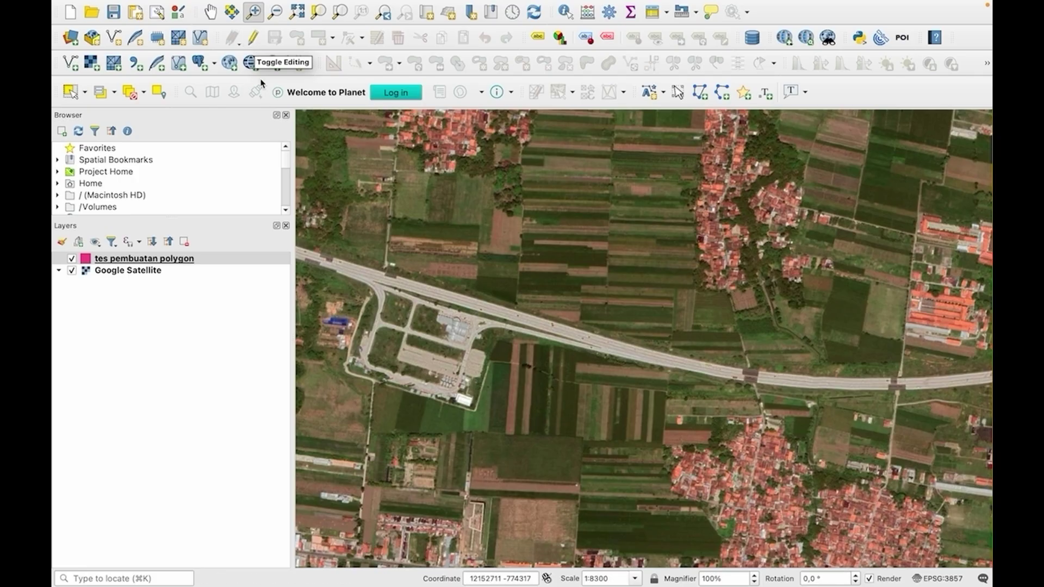
left_click(254, 39)
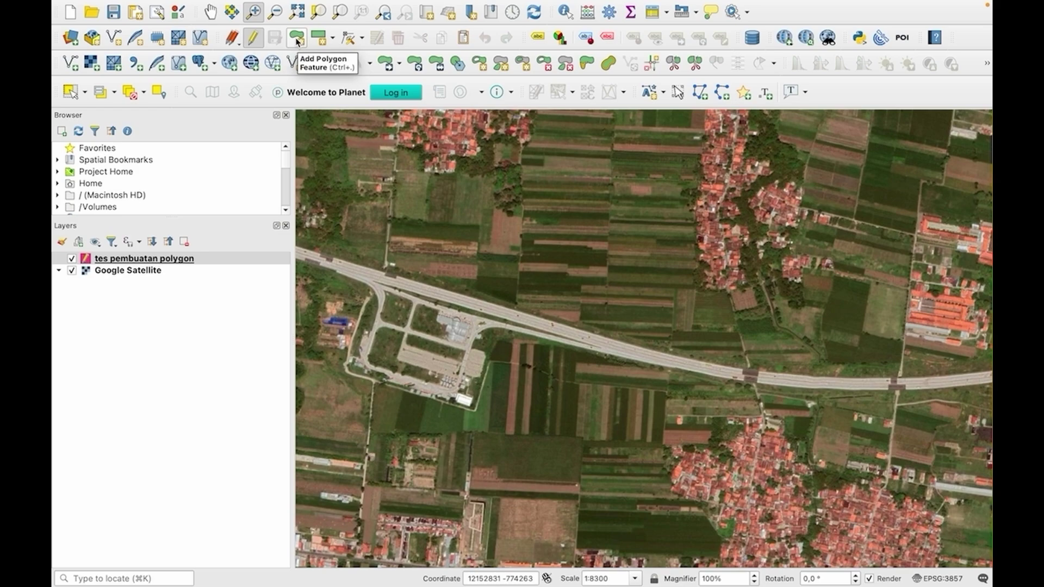
Start a polygon feature and trace the farmland's northern edge eastward to the village houses
left_click(297, 39)
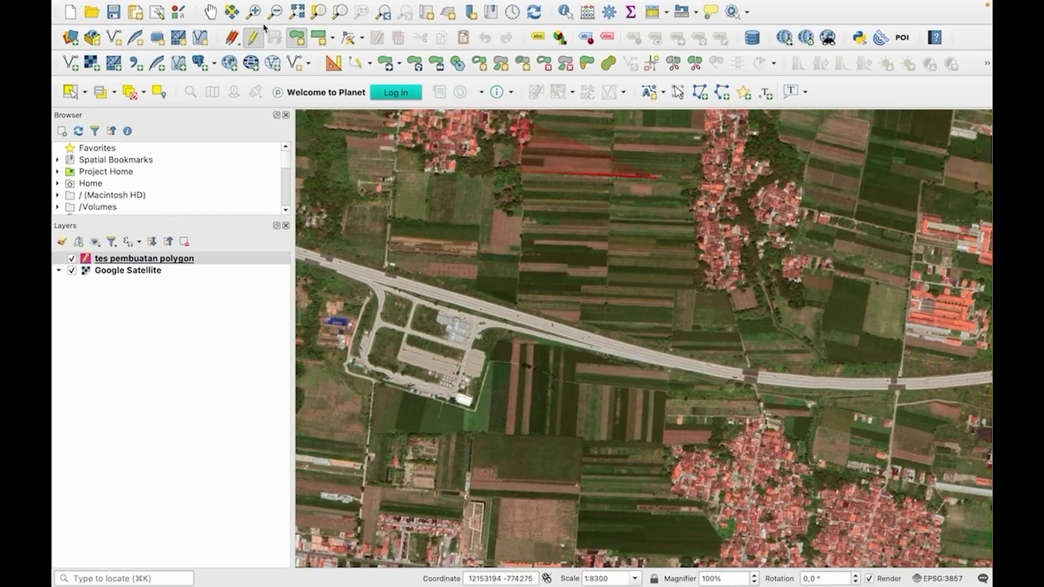
left_click(253, 12)
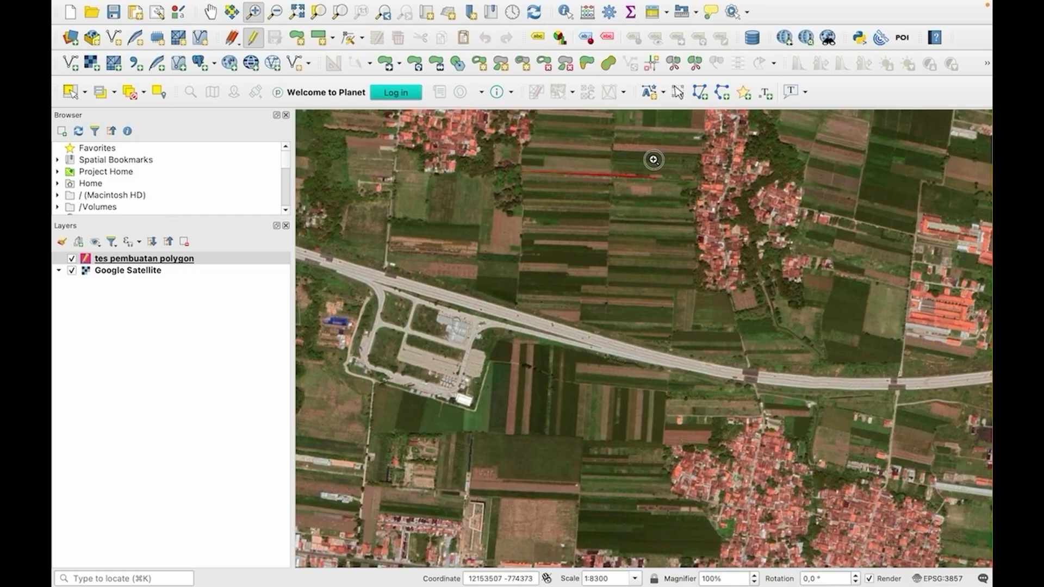
left_click_drag(652, 159, 729, 331)
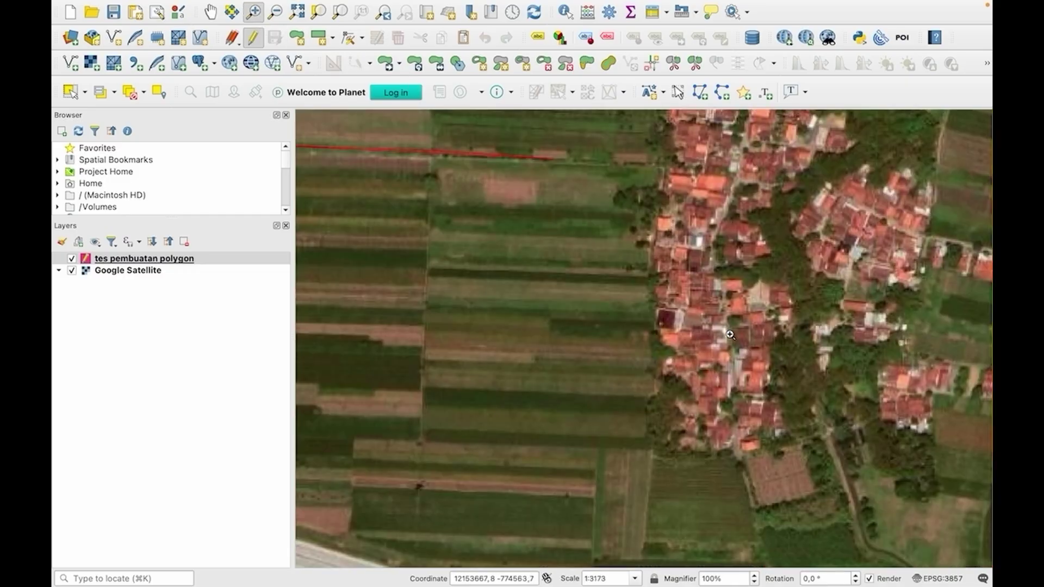
left_click(297, 38)
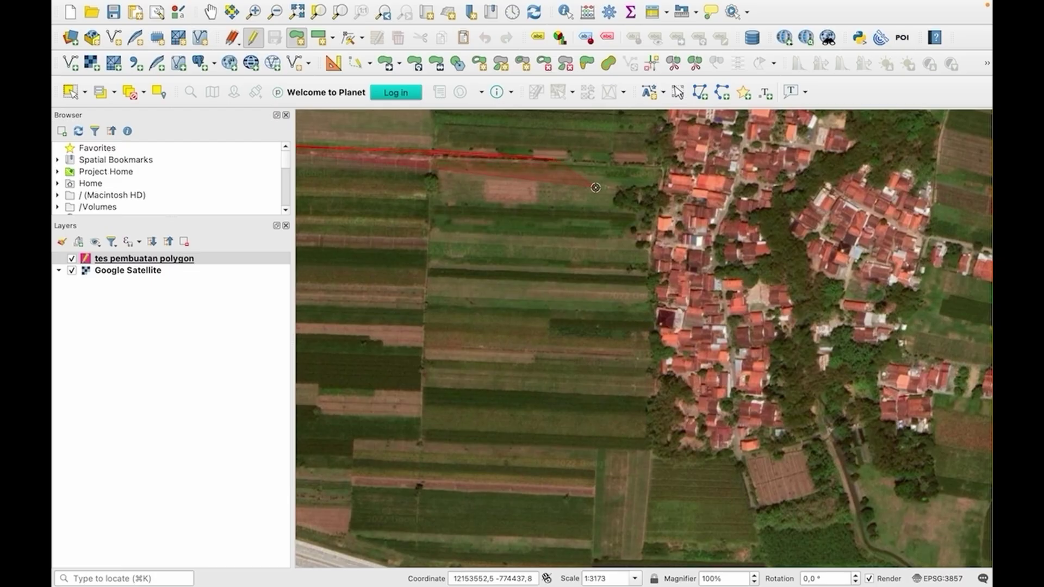
left_click(253, 13)
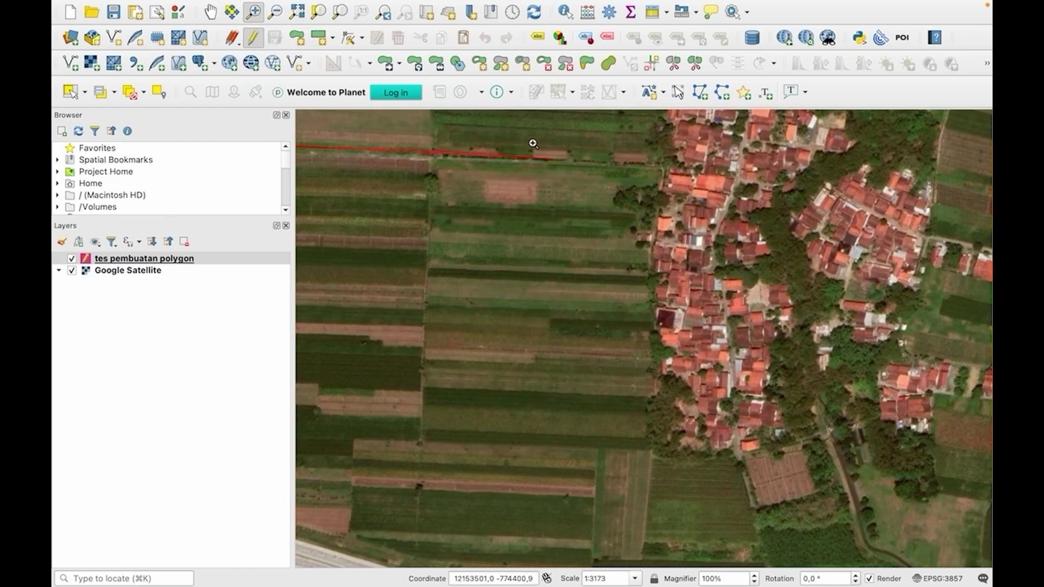
left_click_drag(529, 140, 683, 555)
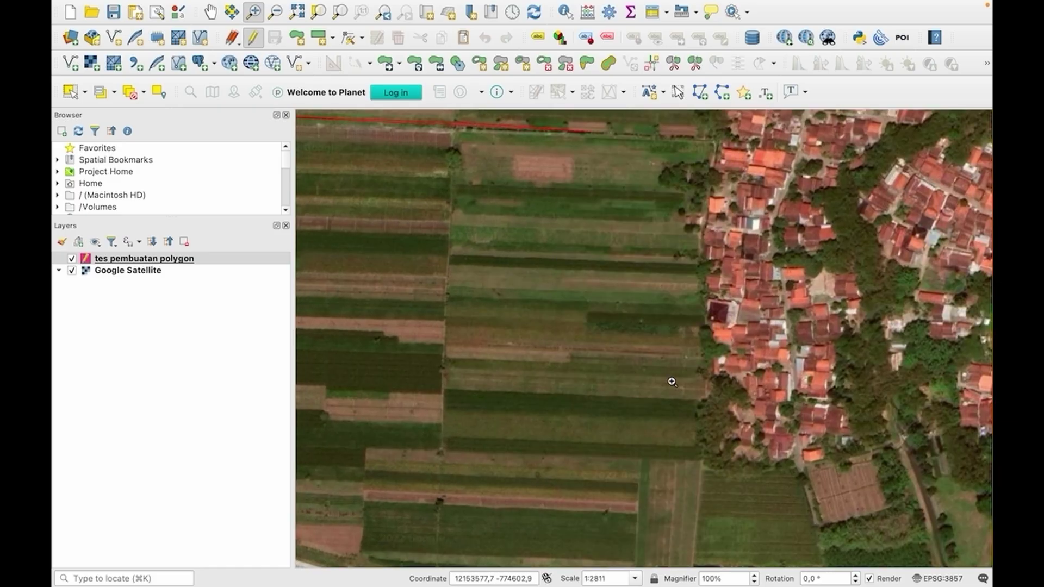
left_click(298, 39)
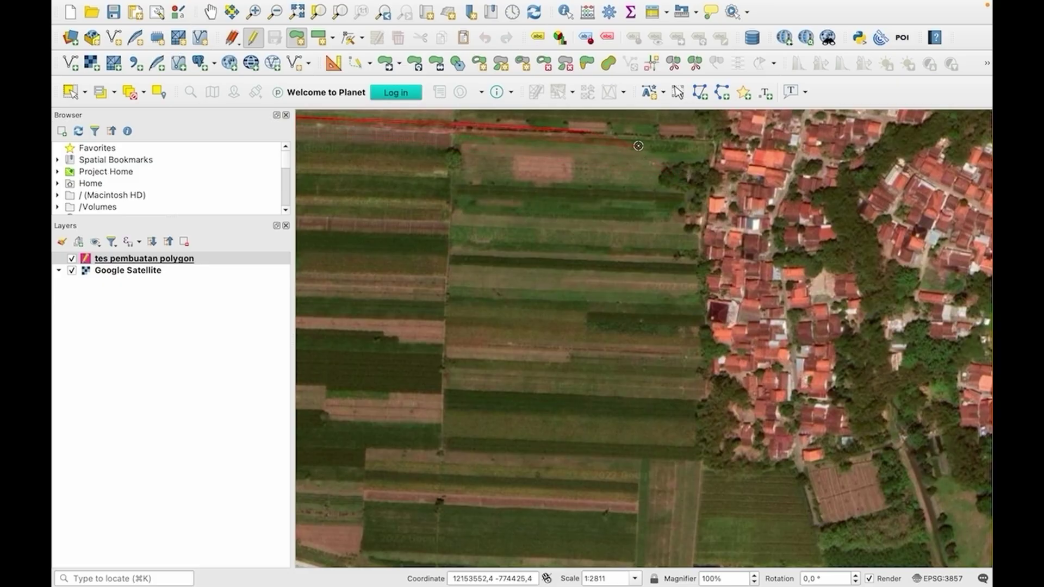
left_click(692, 140)
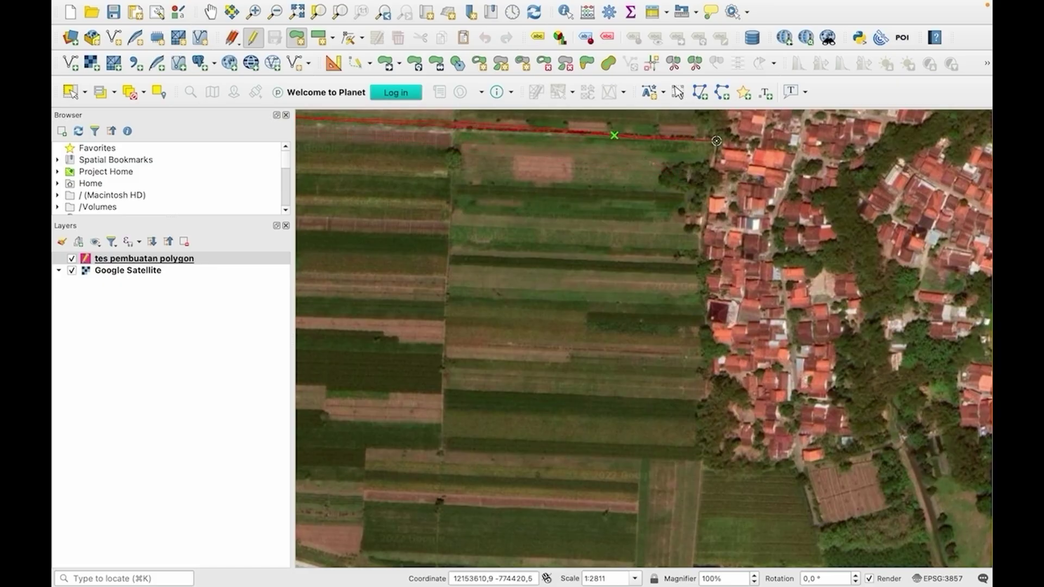
left_click(714, 141)
Continue the polygon down the farmland's eastern edge, around the village houses, to the north side of the highway
scroll(715, 168, "down", 1)
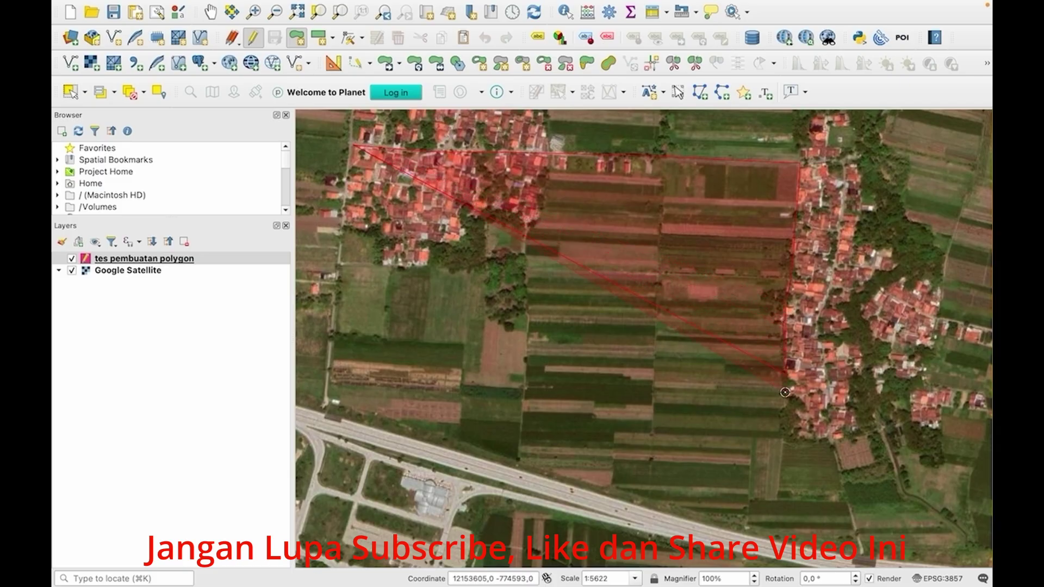
left_click(786, 433)
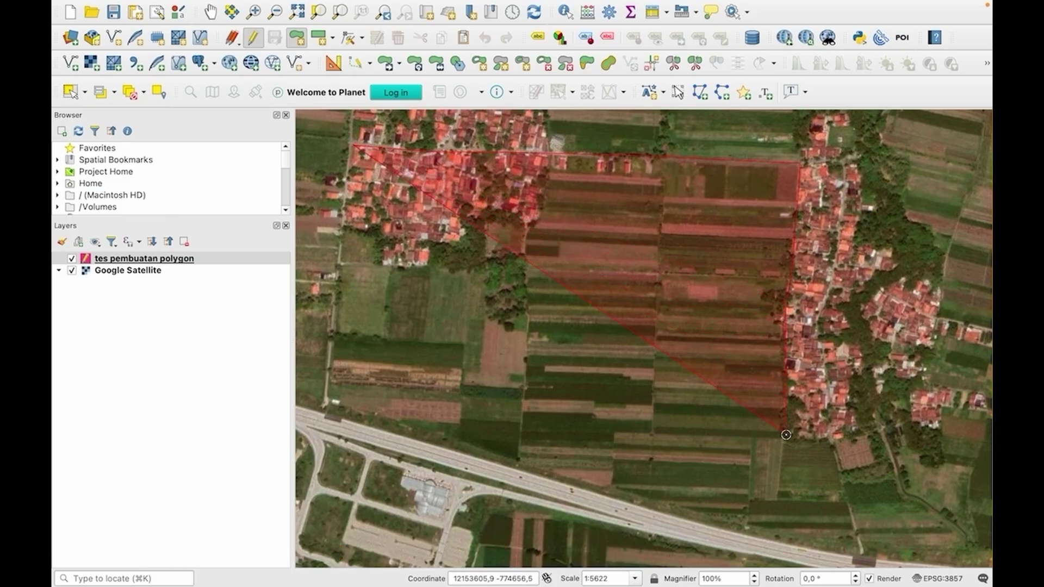
left_click(827, 439)
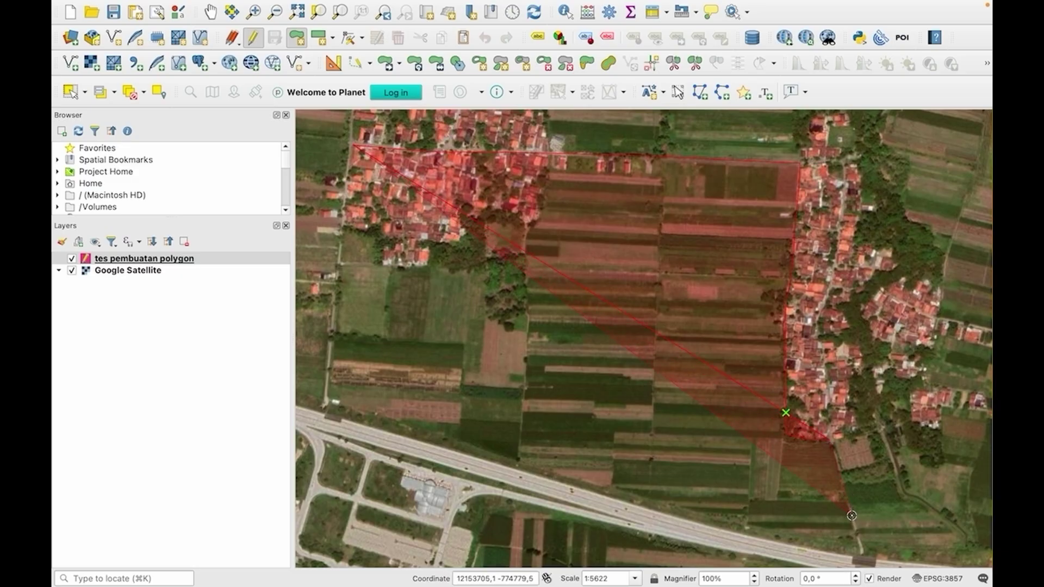
left_click(862, 557)
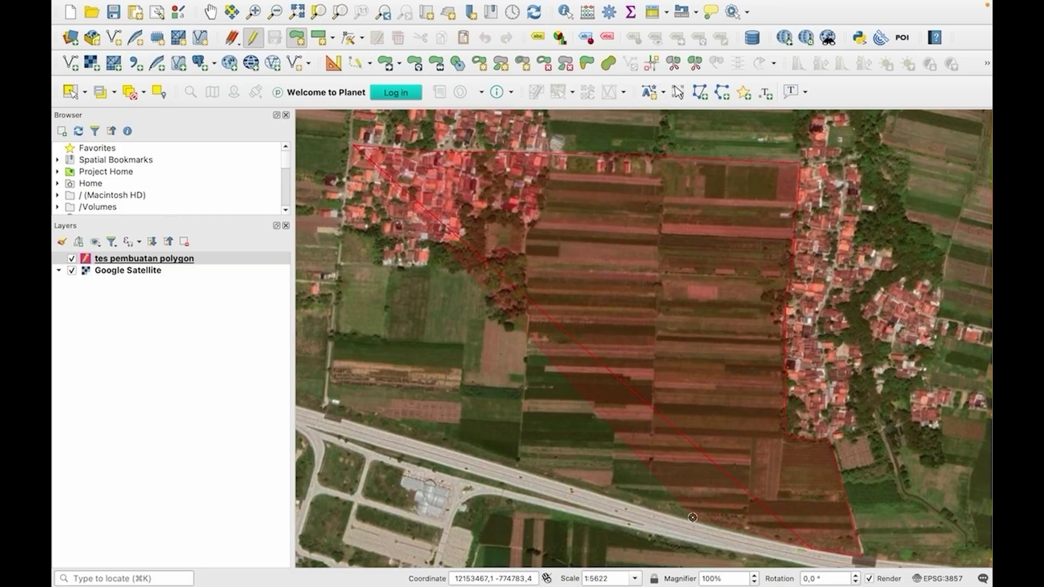
Trace the polygon's southern edge westward along the highway and its western edge back up past the village
left_click(675, 515)
left_click(566, 479)
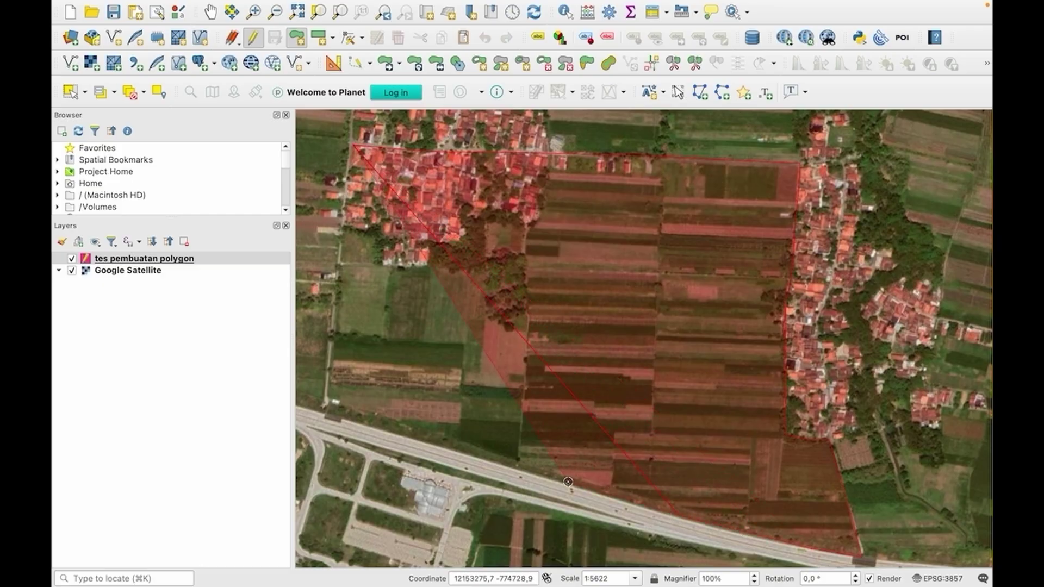
left_click(500, 460)
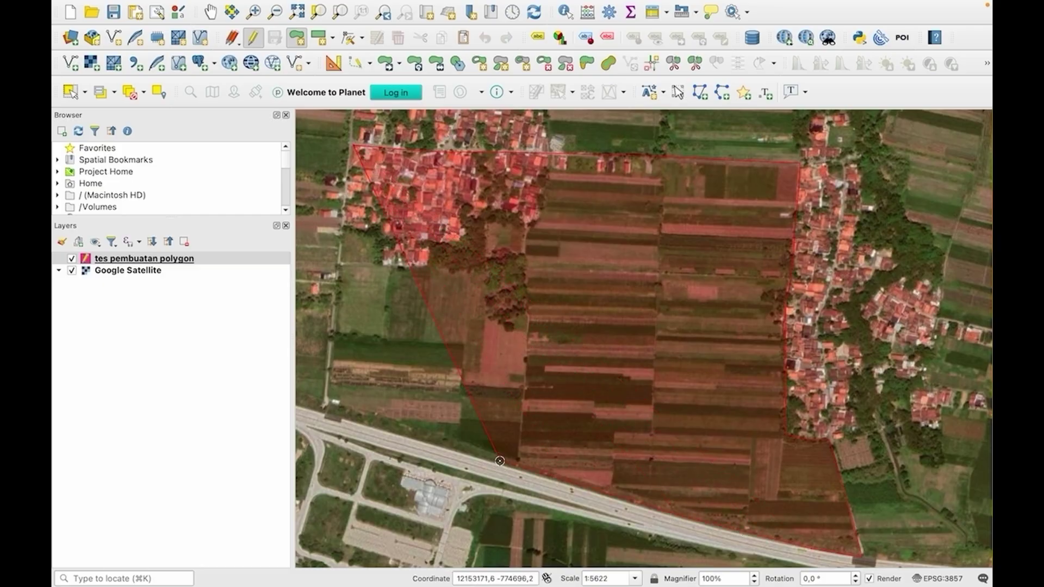
left_click(416, 434)
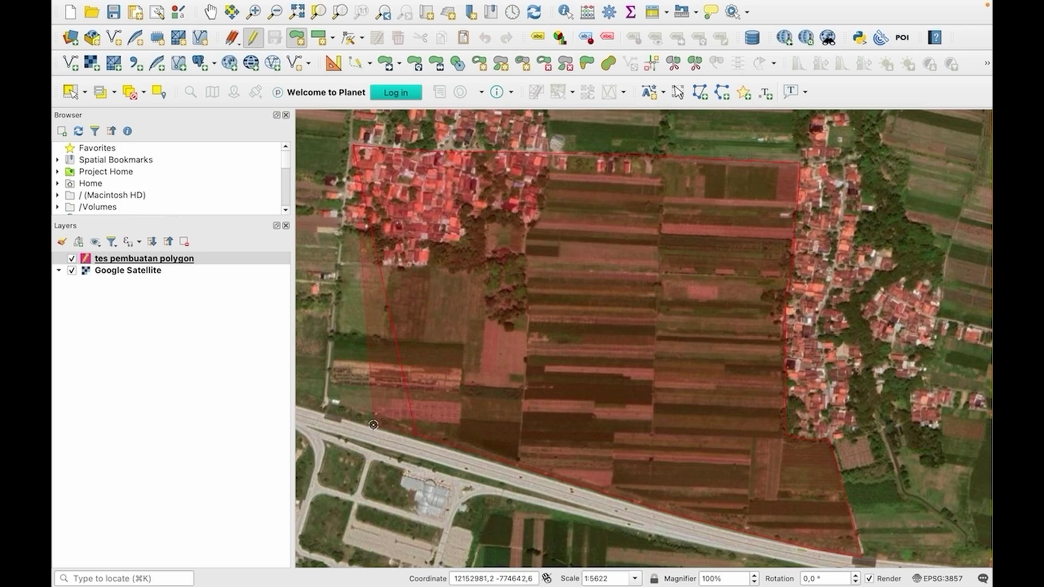
left_click(368, 422)
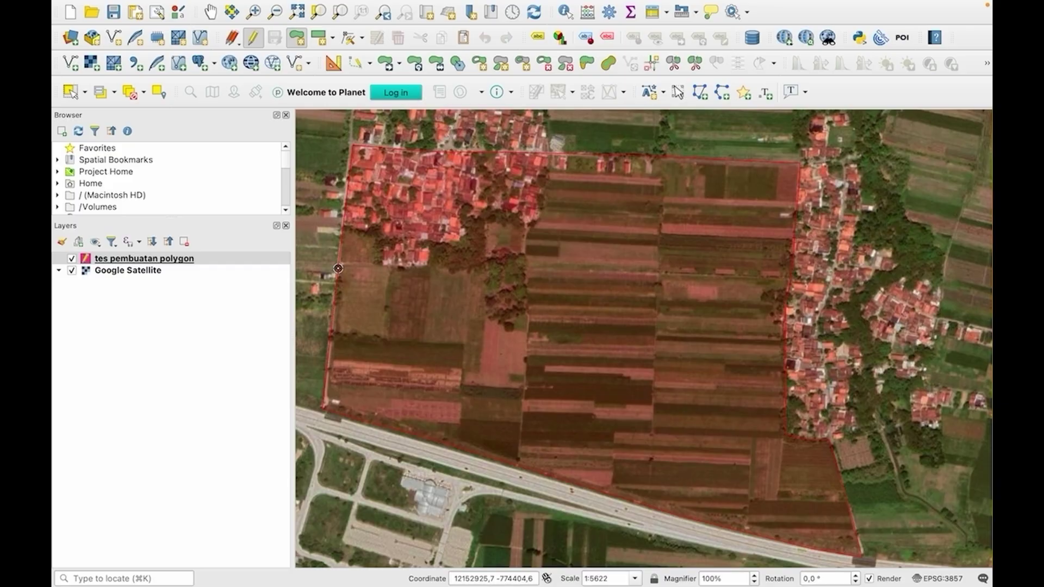
Finish the polygon feature with its id left empty, then save the layer edits and turn off editing
right_click(347, 145)
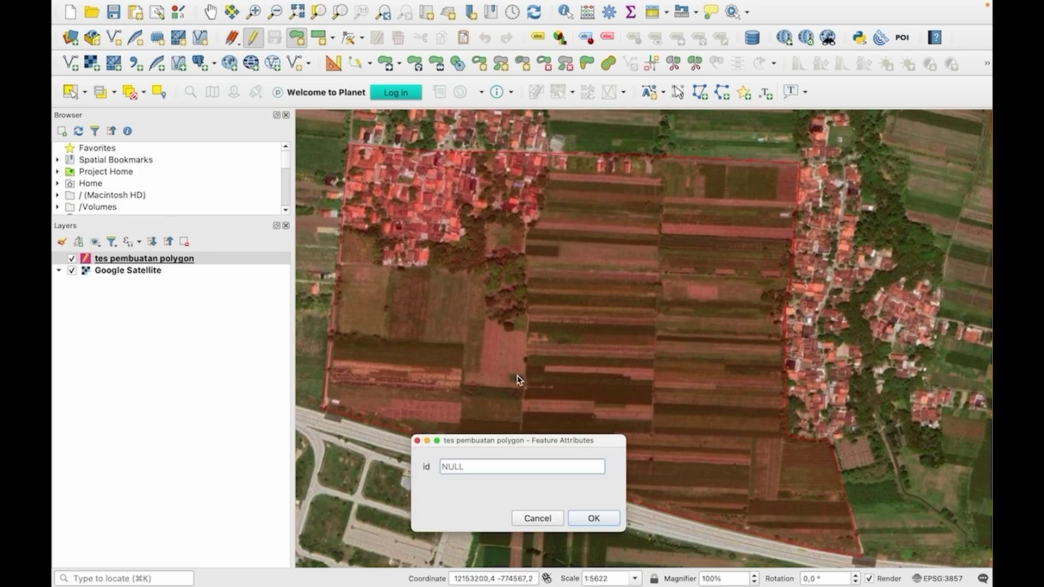
left_click(594, 518)
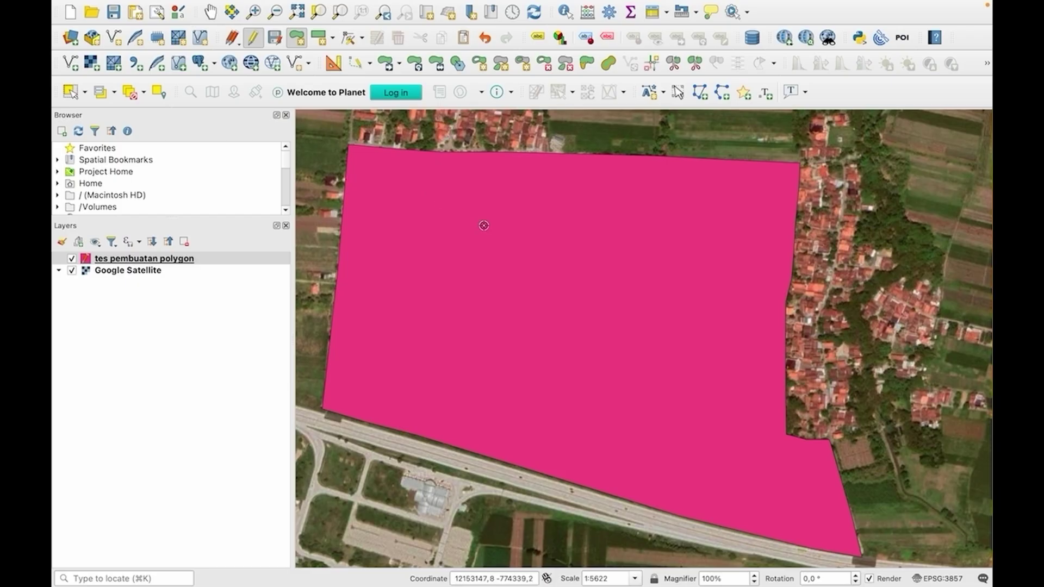
left_click(276, 41)
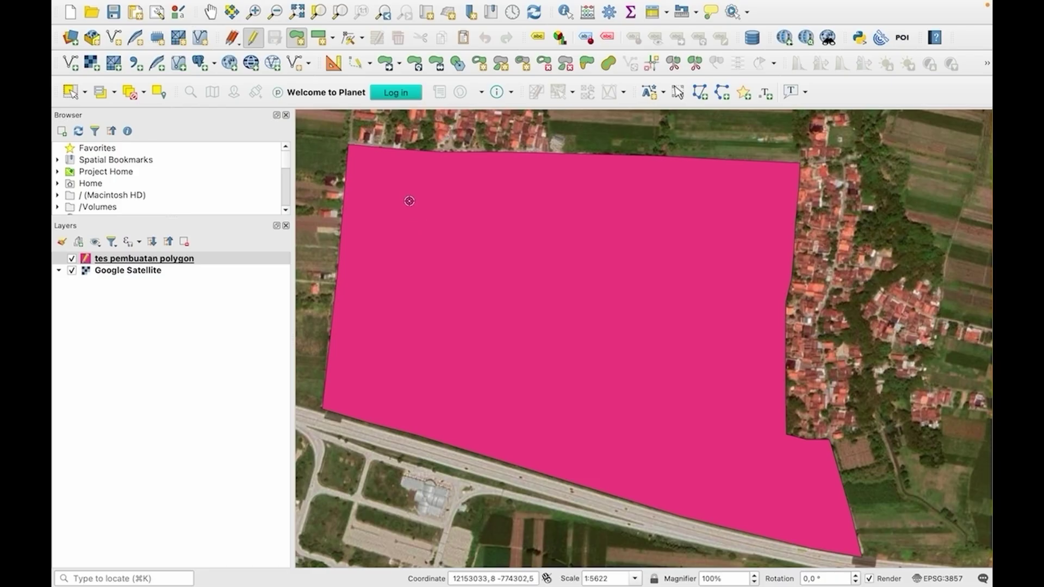
left_click(254, 39)
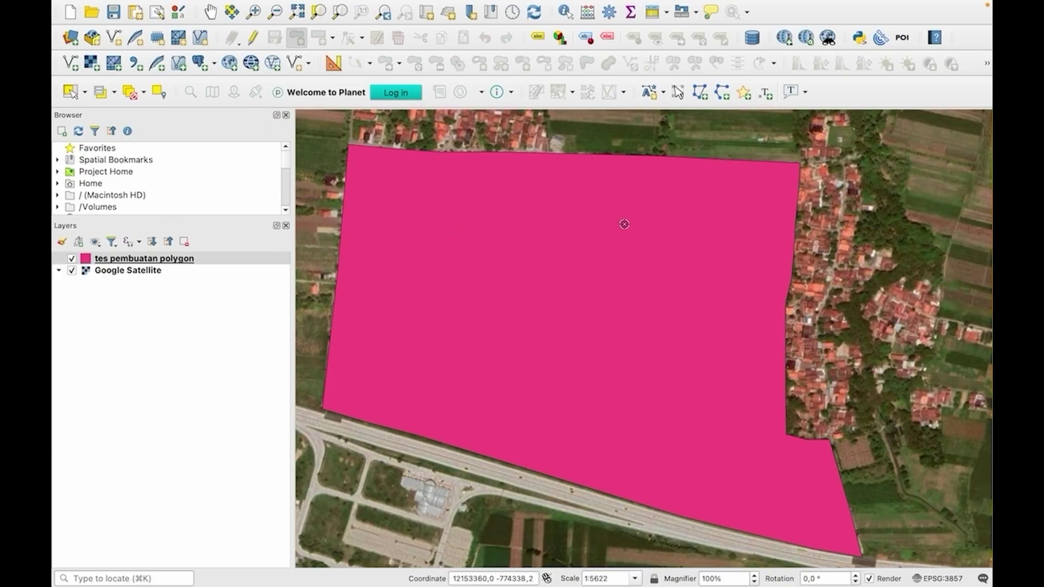
Apply the gradient yellow fill symbol to the tes pembuatan polygon layer
left_click(161, 260)
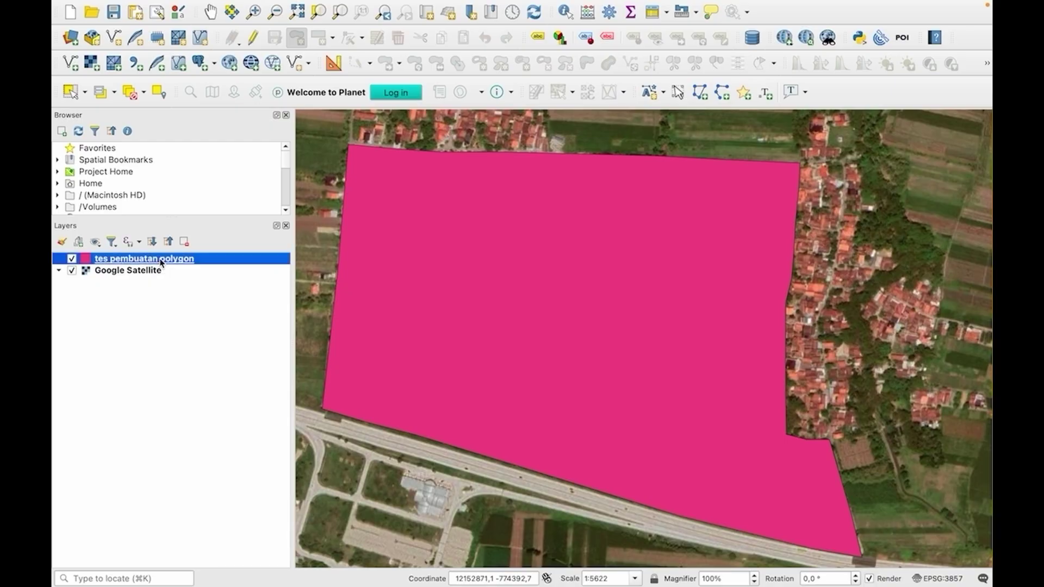
right_click(161, 263)
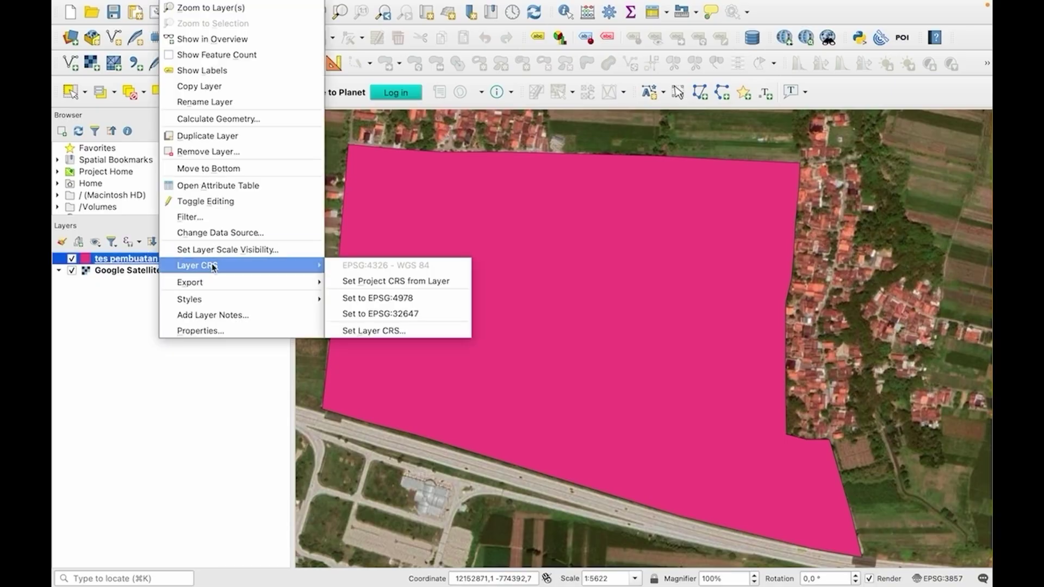
left_click(217, 332)
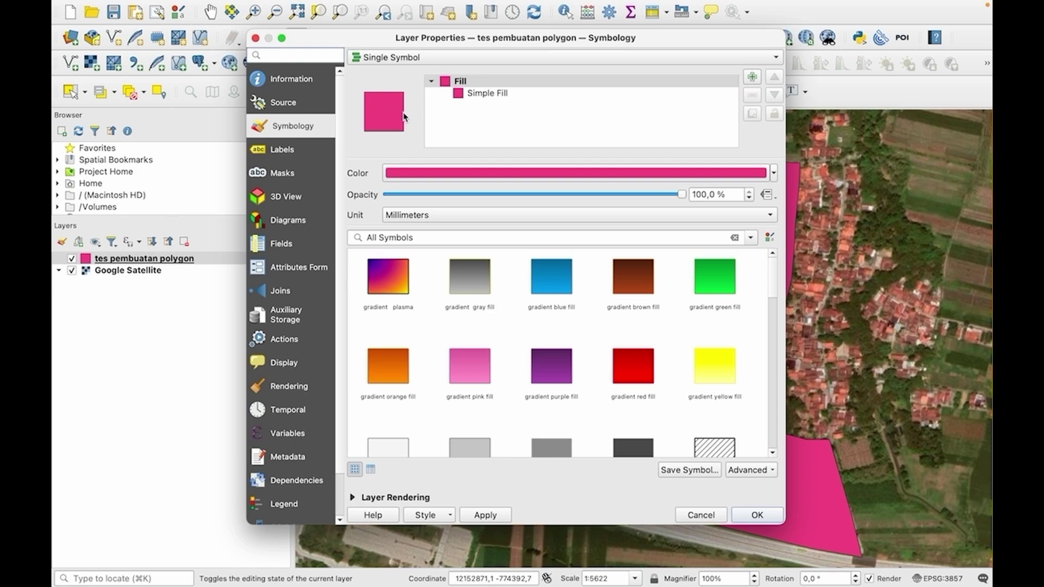
left_click(466, 85)
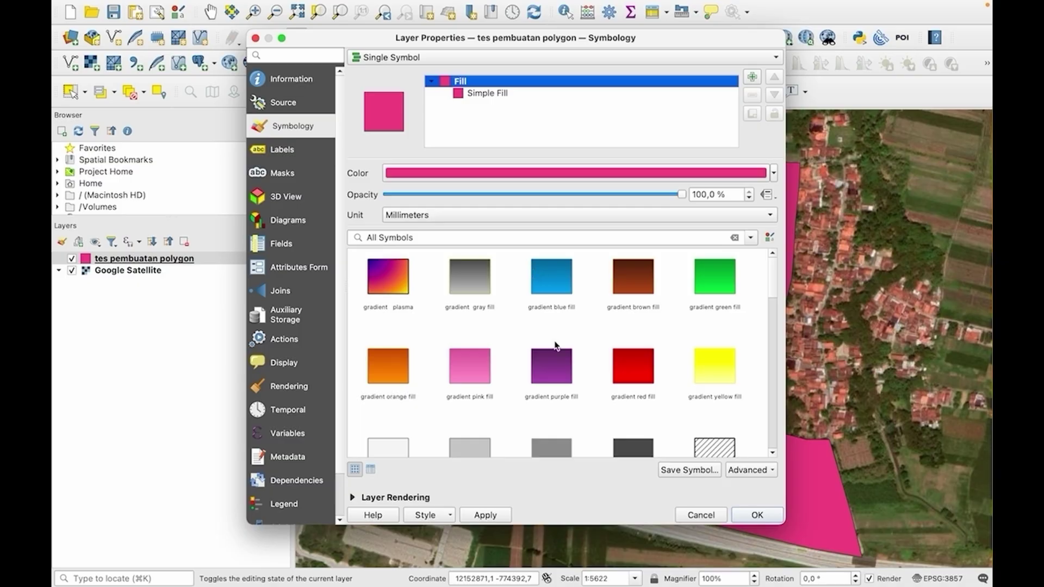
scroll(555, 345, "down", 3)
scroll(556, 346, "up", 2)
left_click(704, 296)
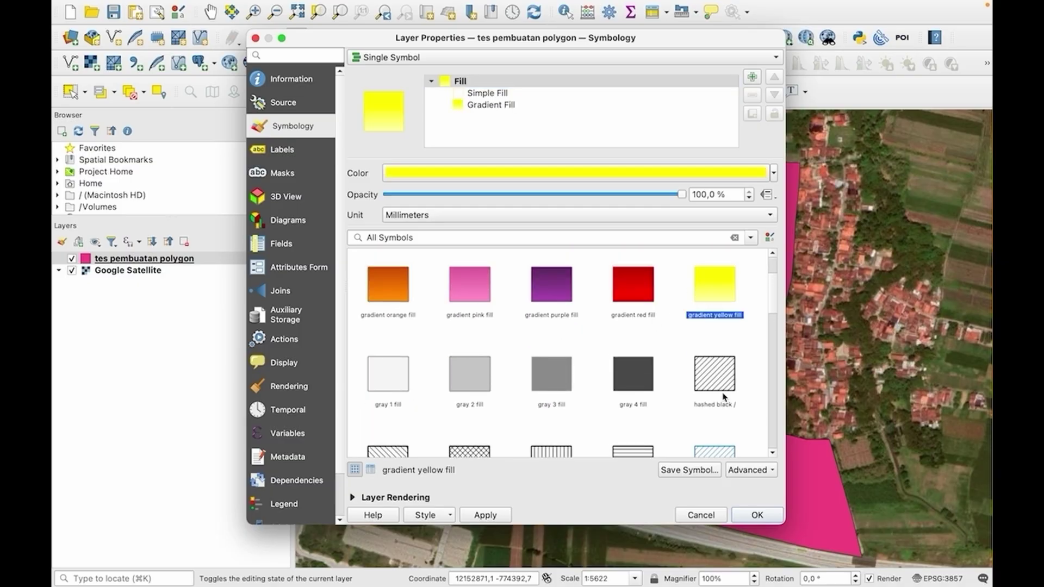
left_click(758, 515)
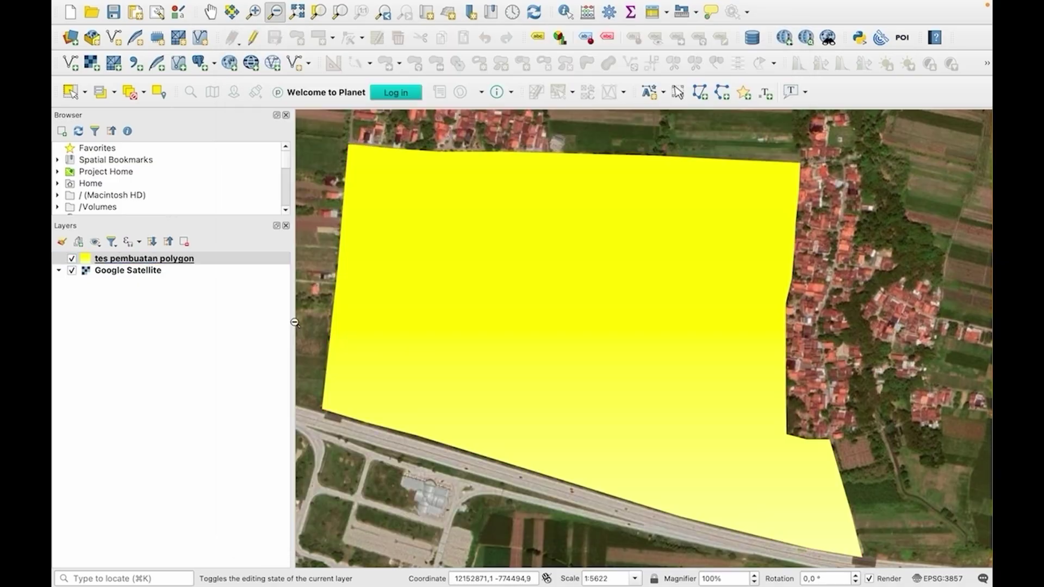
Restyle the tes pembuatan polygon layer with the outline red symbol so only its border is drawn
right_click(141, 264)
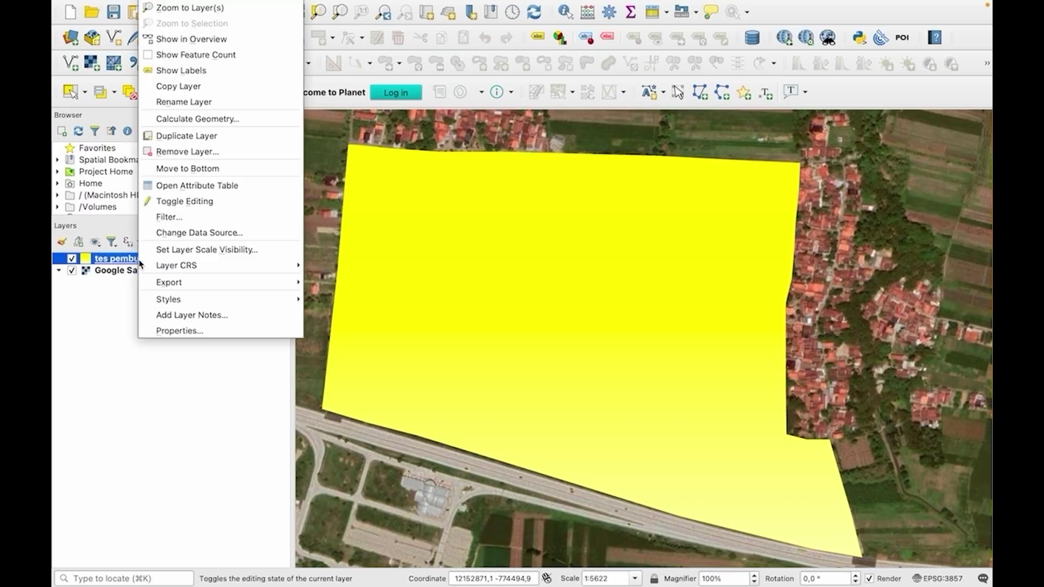
left_click(161, 331)
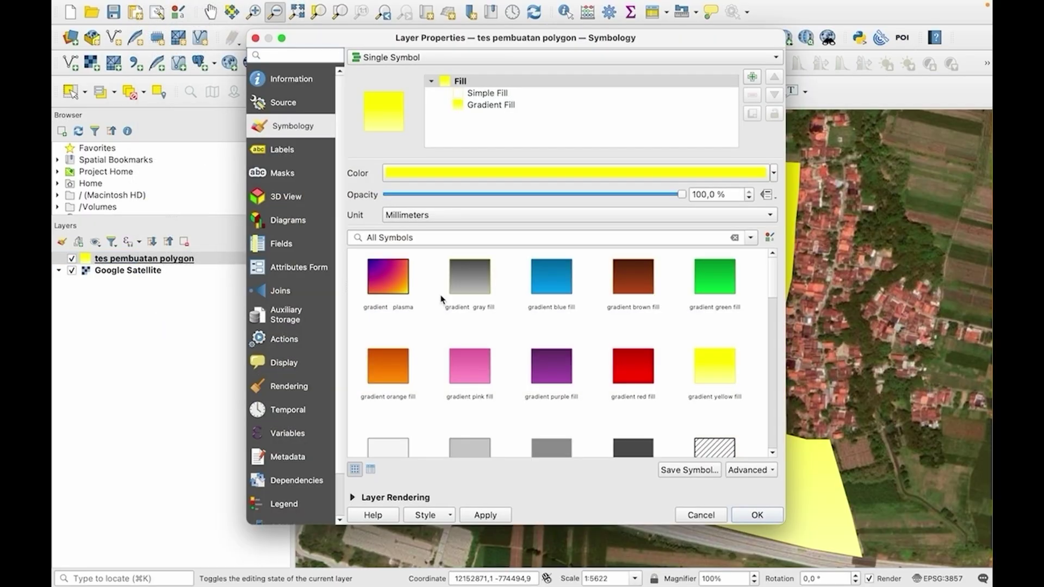
left_click(456, 81)
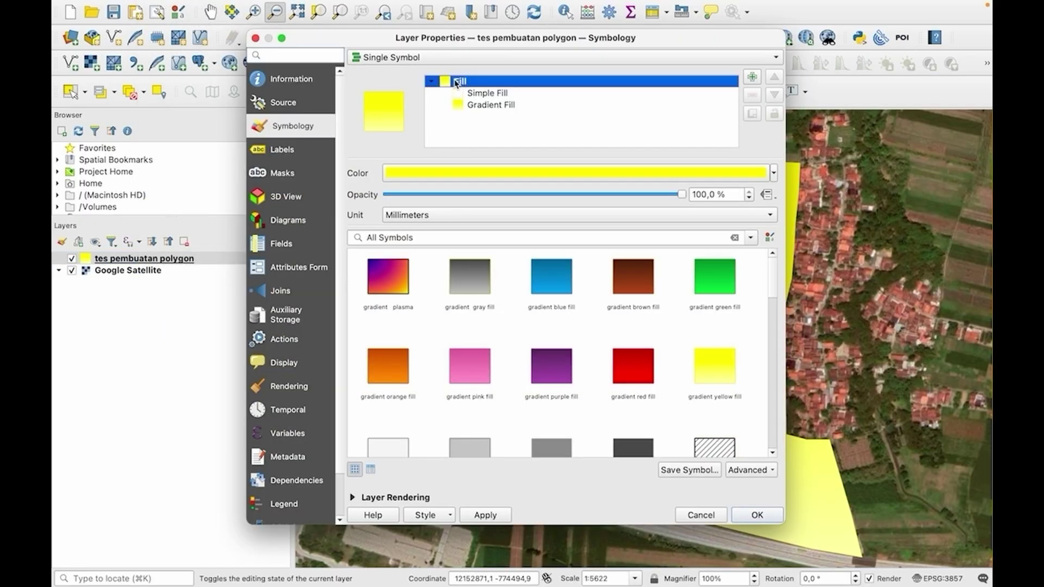
left_click(283, 133)
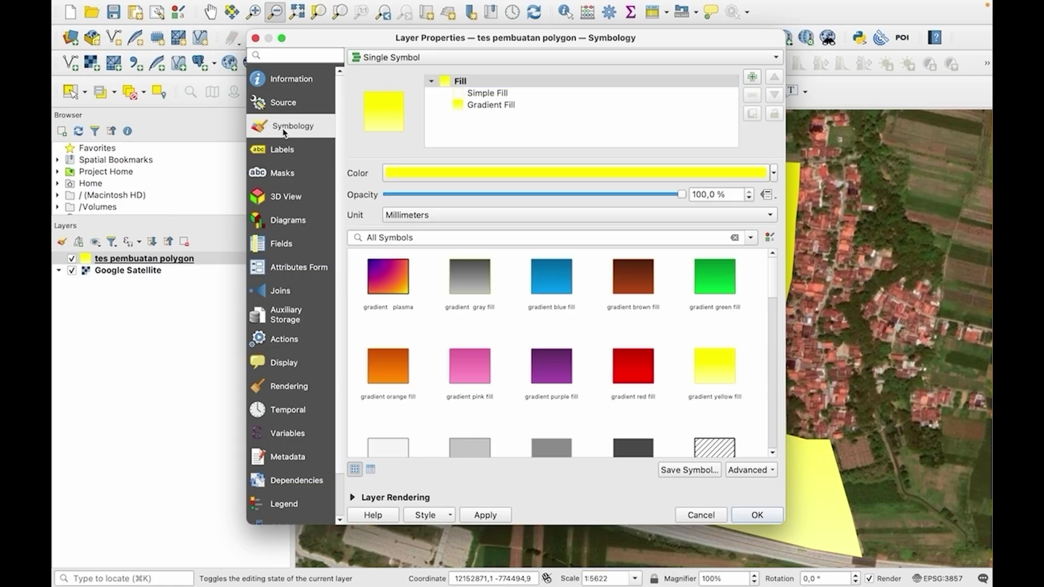
left_click(456, 81)
scroll(573, 379, "down", 5)
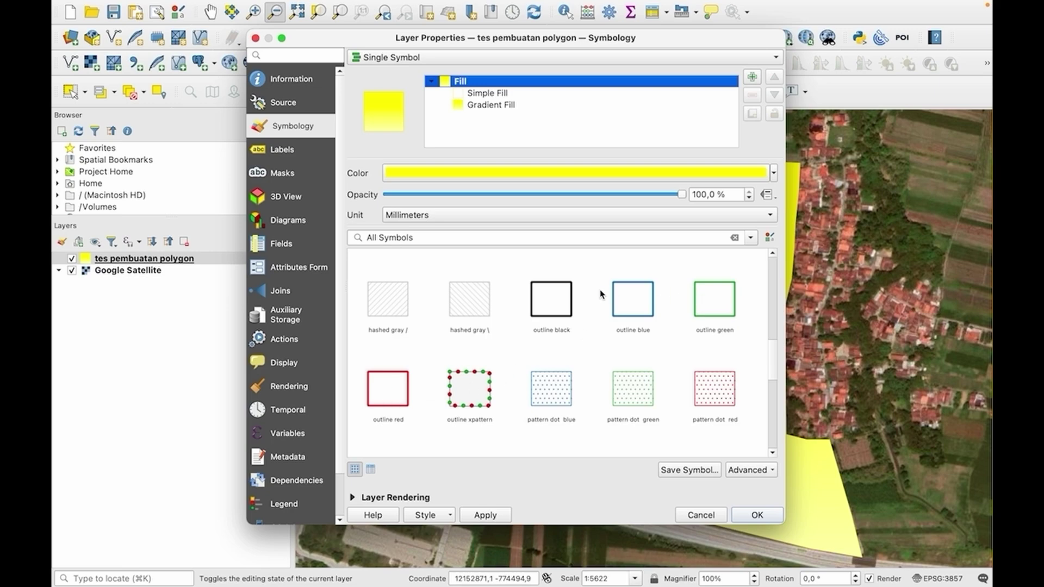
left_click(388, 381)
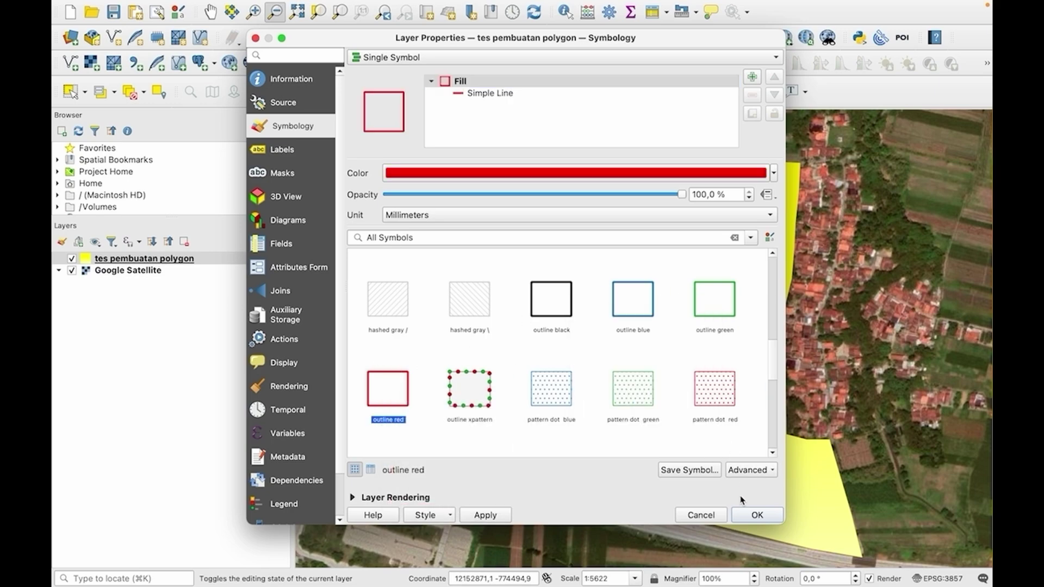
left_click(756, 515)
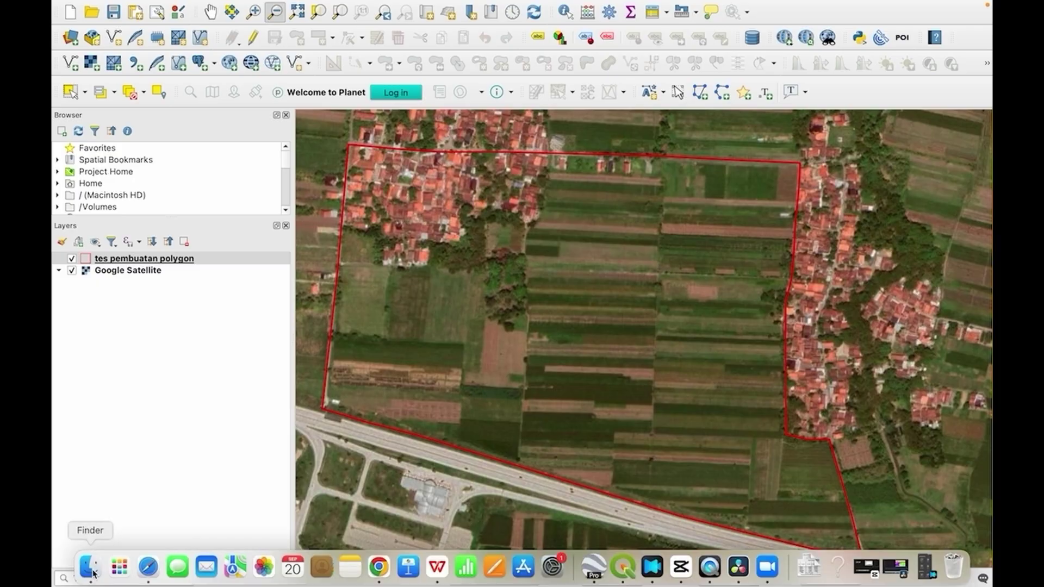
Switch to Finder, select the tes pembuatan polygon files from .cpg to .shx in the tes bogor folder, and return to QGIS
left_click(95, 574)
scroll(272, 426, "down", 2)
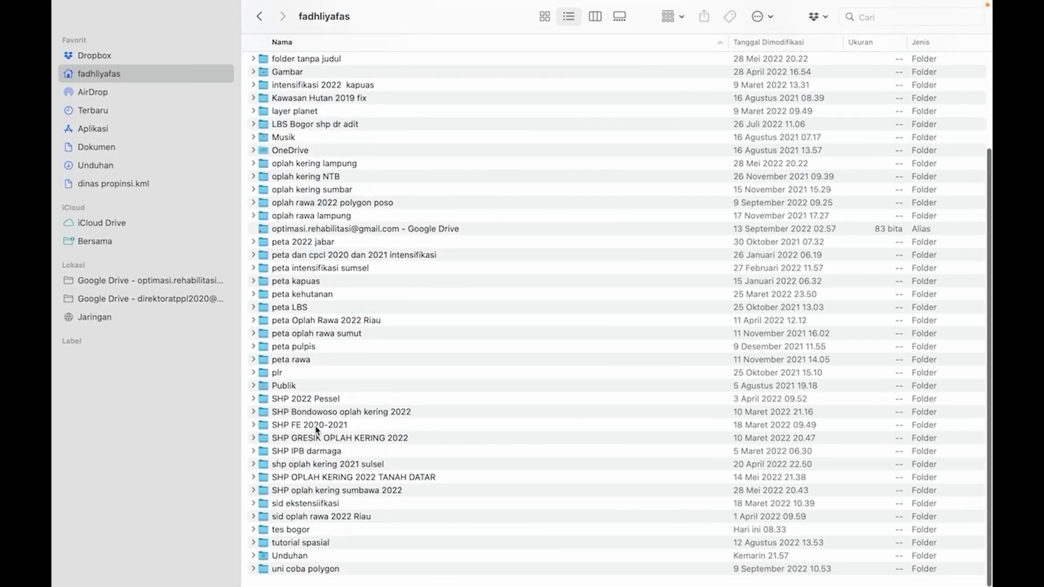
double_click(302, 537)
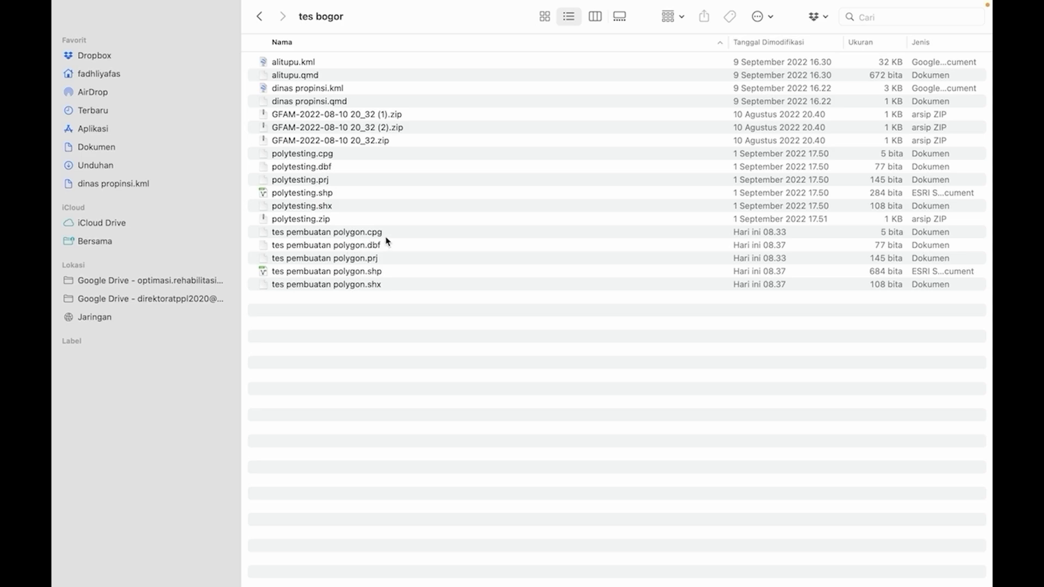
left_click(375, 235)
key("shift+Down")
key("shift+Down")
key("shift+Down")
key("shift+Down")
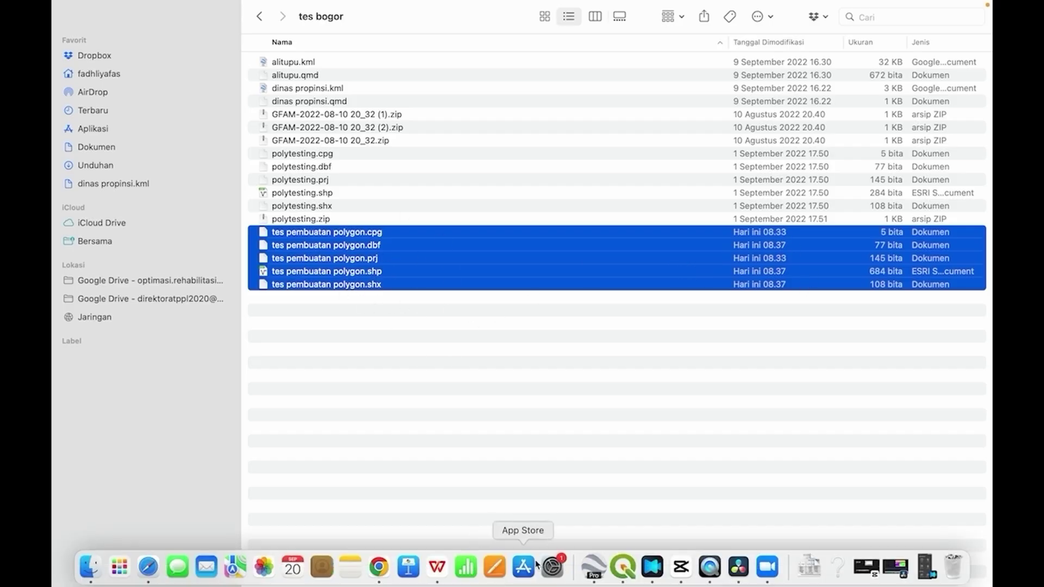
left_click(620, 568)
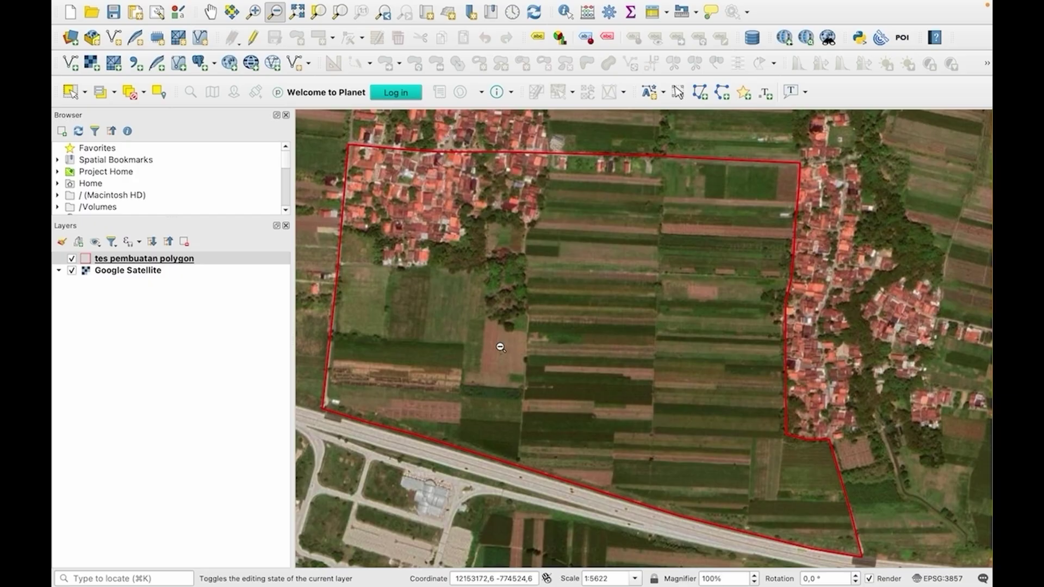
mouse_move(810, 10)
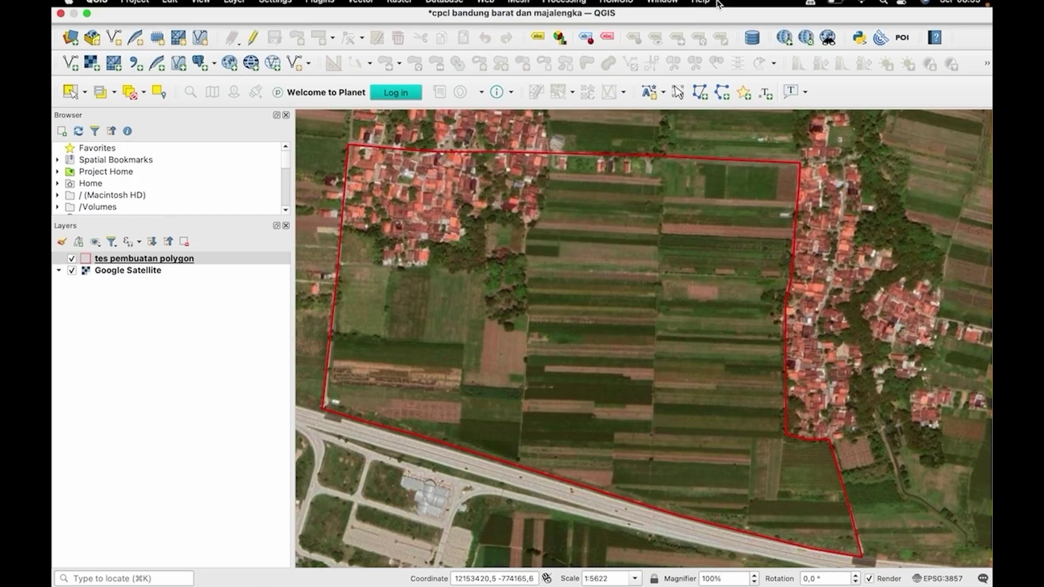